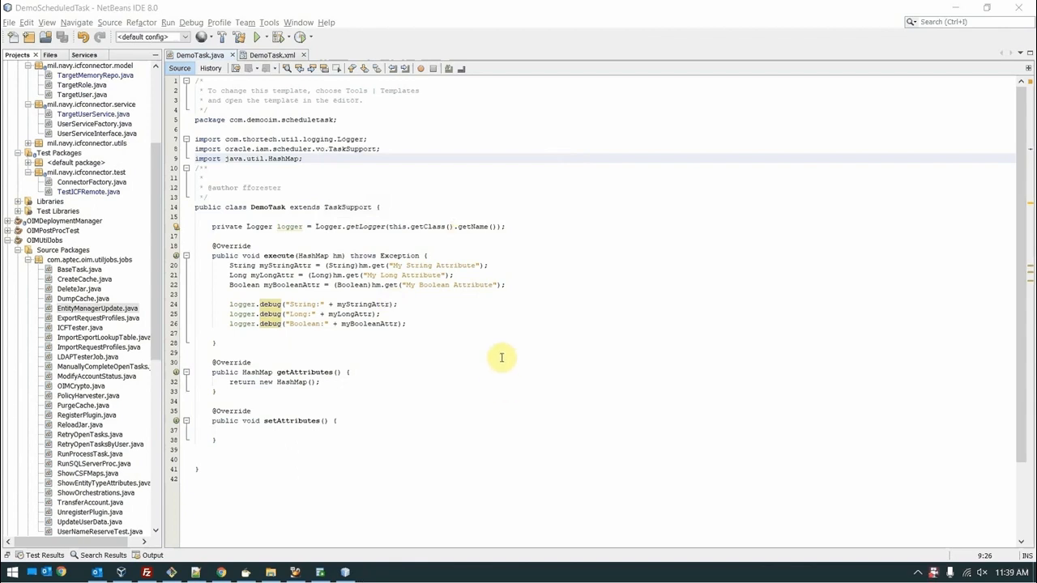
Step: Scroll the Projects tree to the top and bring up the DemoScheduledTask project's context menu
{"action": "left_click", "coordinate": [576, 128]}
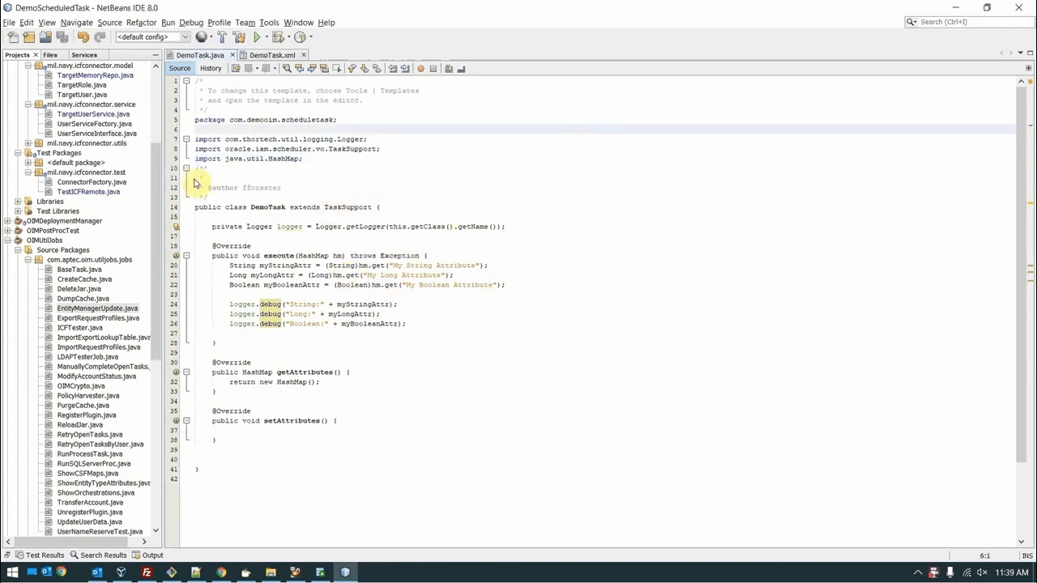
{"action": "left_click_drag", "start_coordinate": [158, 188], "coordinate": [156, 102]}
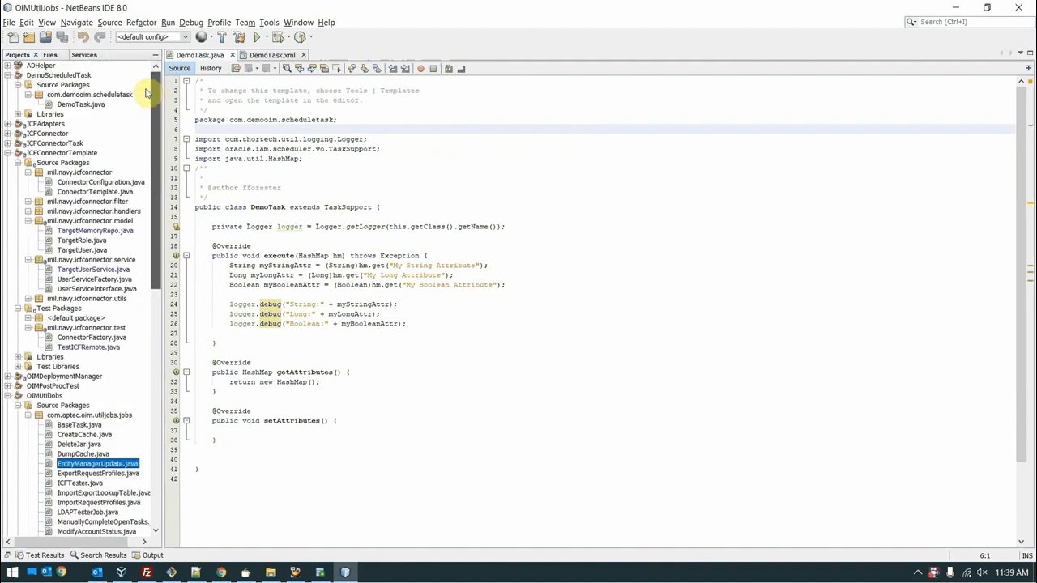
{"action": "right_click", "coordinate": [75, 75]}
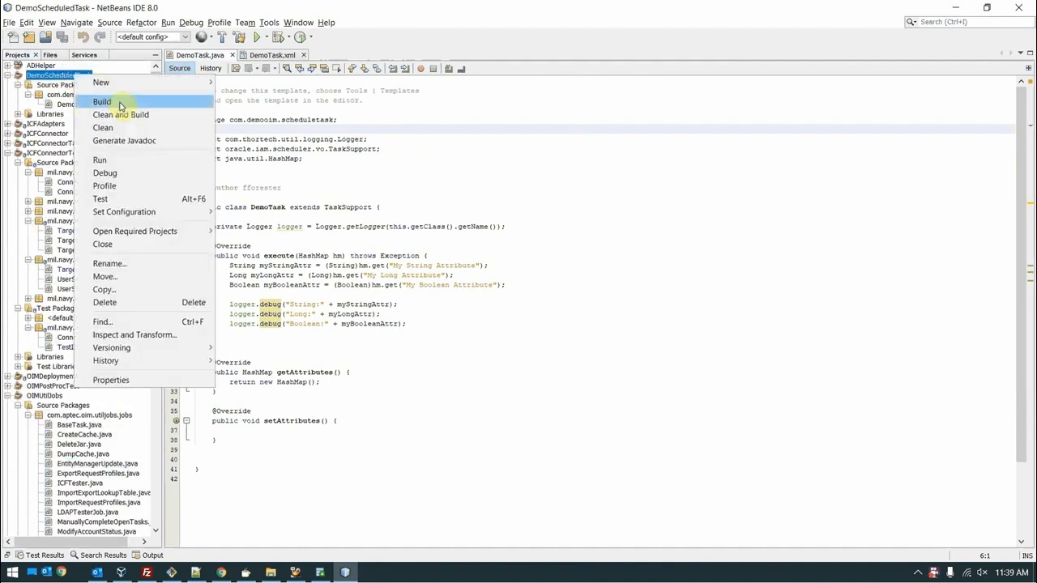
{"action": "left_click", "coordinate": [128, 380]}
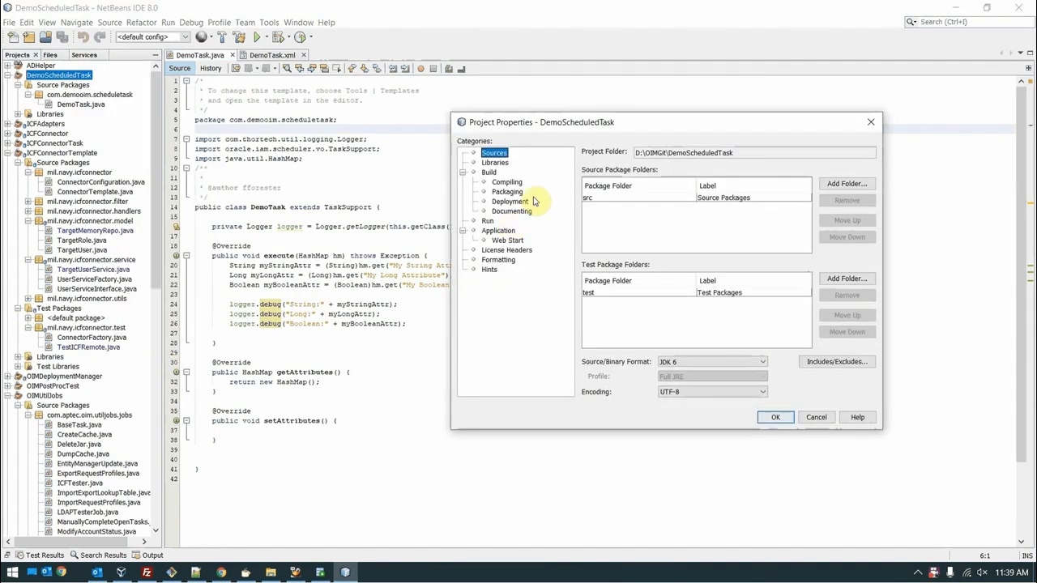
{"action": "left_click", "coordinate": [496, 162]}
{"action": "left_click", "coordinate": [599, 224]}
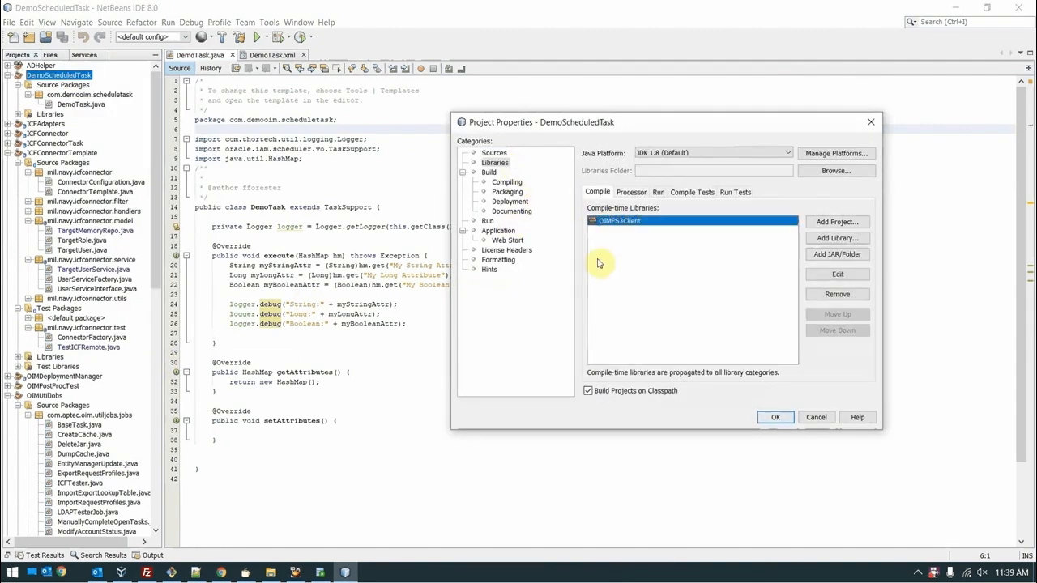
{"action": "left_click", "coordinate": [818, 418]}
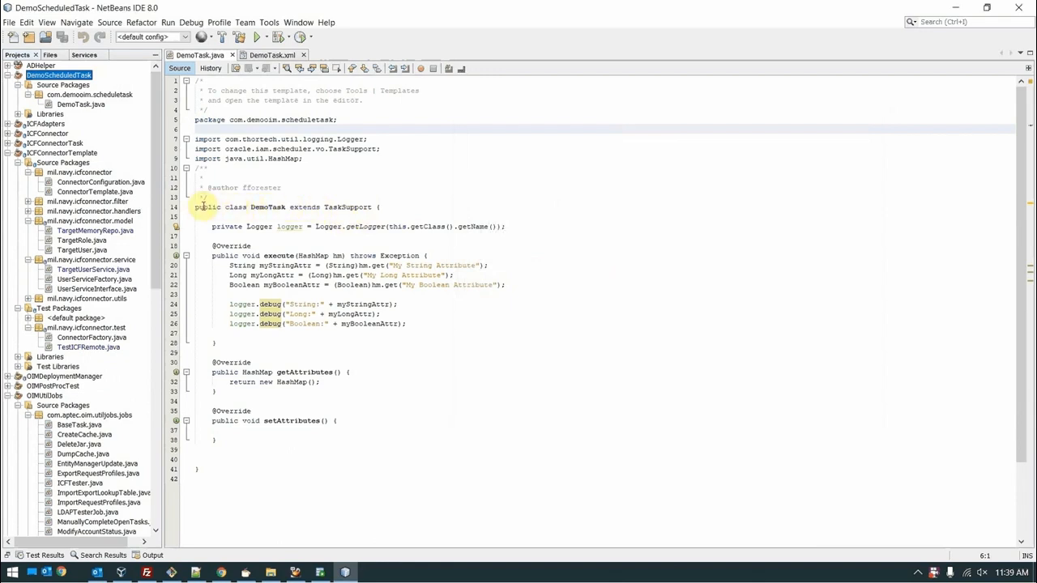
Step: Review DemoTask's TaskSupport imports, logger and three logger.debug lines, then Clean and Build DemoScheduledTask
{"action": "double_click", "coordinate": [362, 209]}
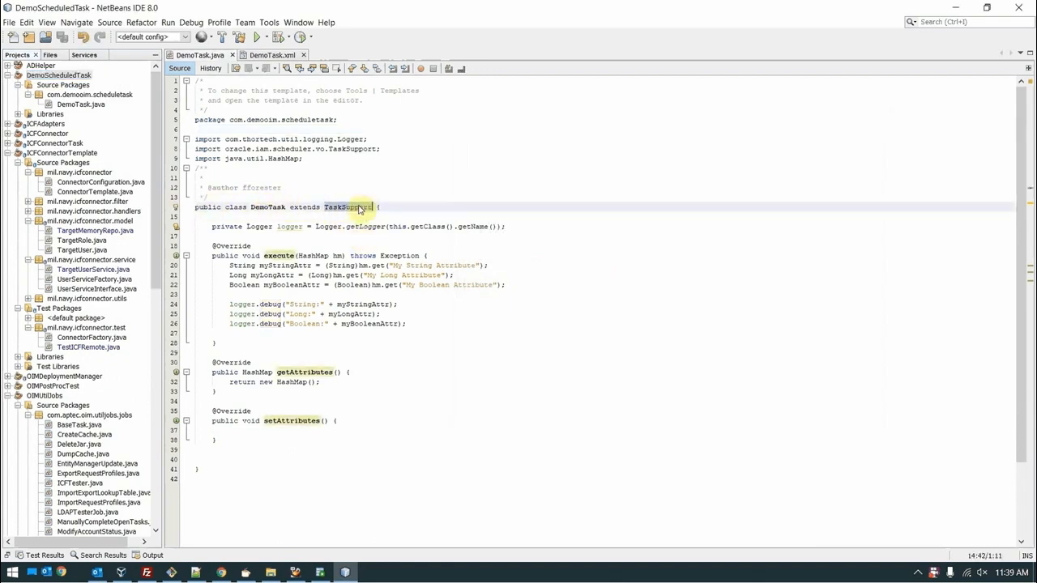
{"action": "left_click_drag", "start_coordinate": [386, 150], "coordinate": [368, 140]}
{"action": "left_click", "coordinate": [349, 198]}
{"action": "left_click_drag", "start_coordinate": [212, 226], "coordinate": [522, 226]}
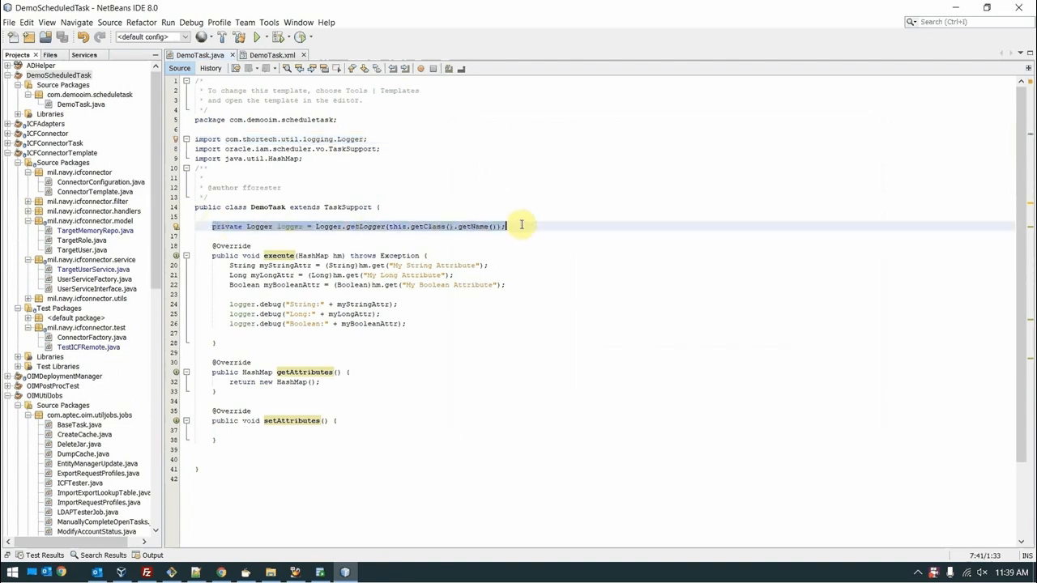
{"action": "left_click", "coordinate": [487, 245]}
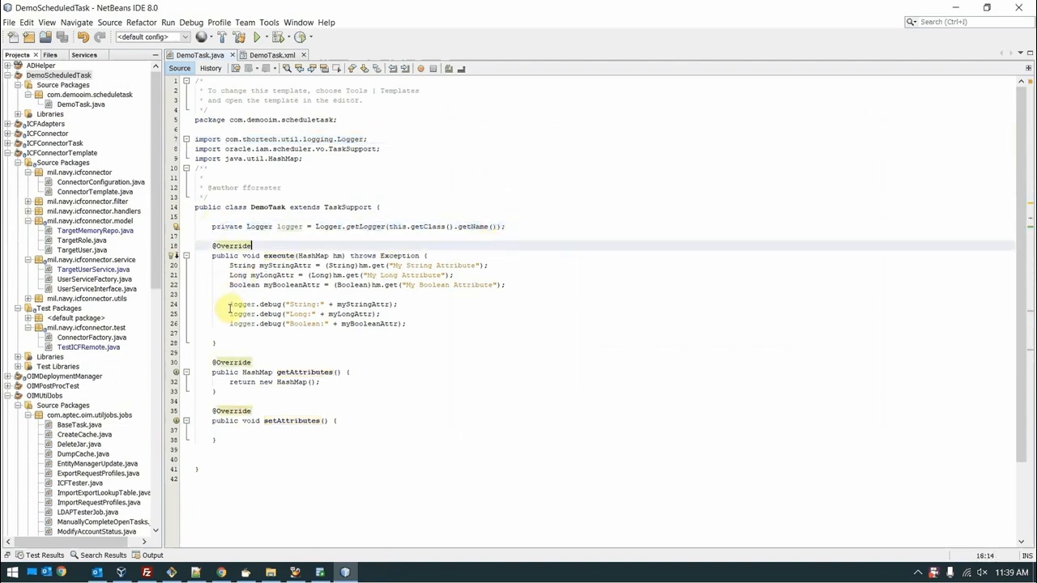
{"action": "left_click", "coordinate": [228, 304]}
{"action": "left_click_drag", "start_coordinate": [228, 304], "coordinate": [423, 324]}
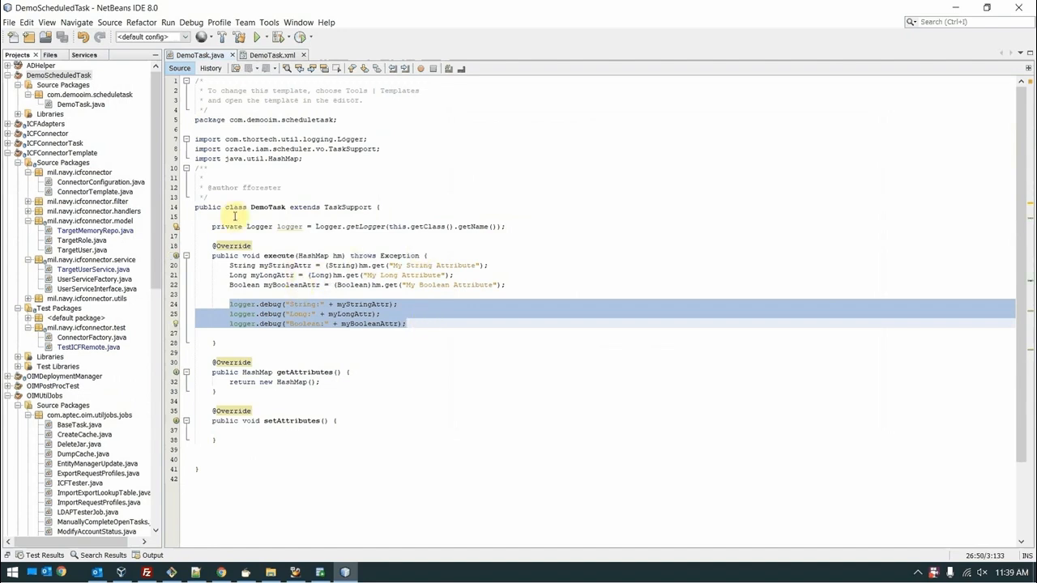
{"action": "right_click", "coordinate": [86, 76]}
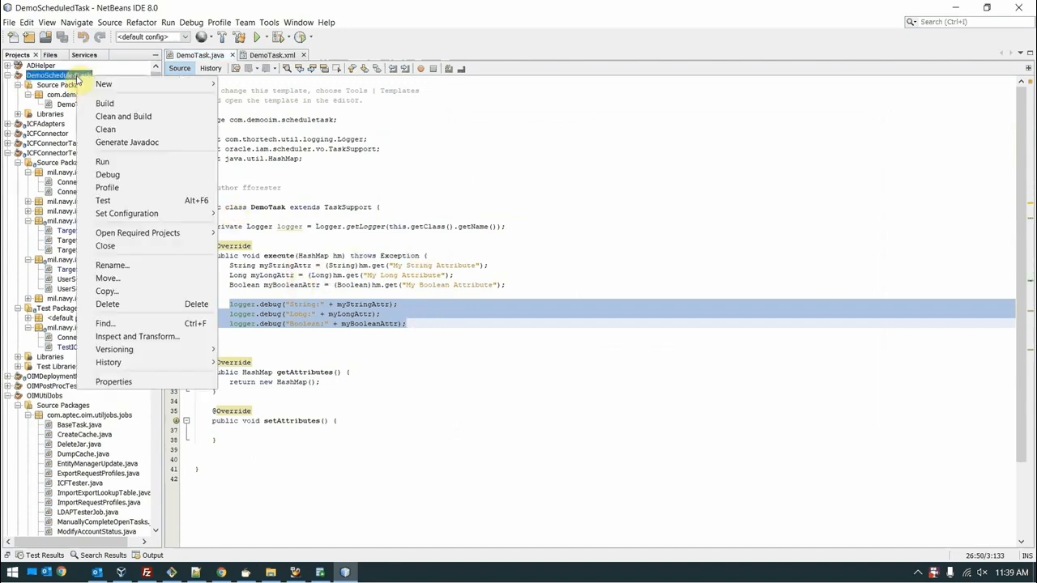
{"action": "left_click", "coordinate": [142, 118]}
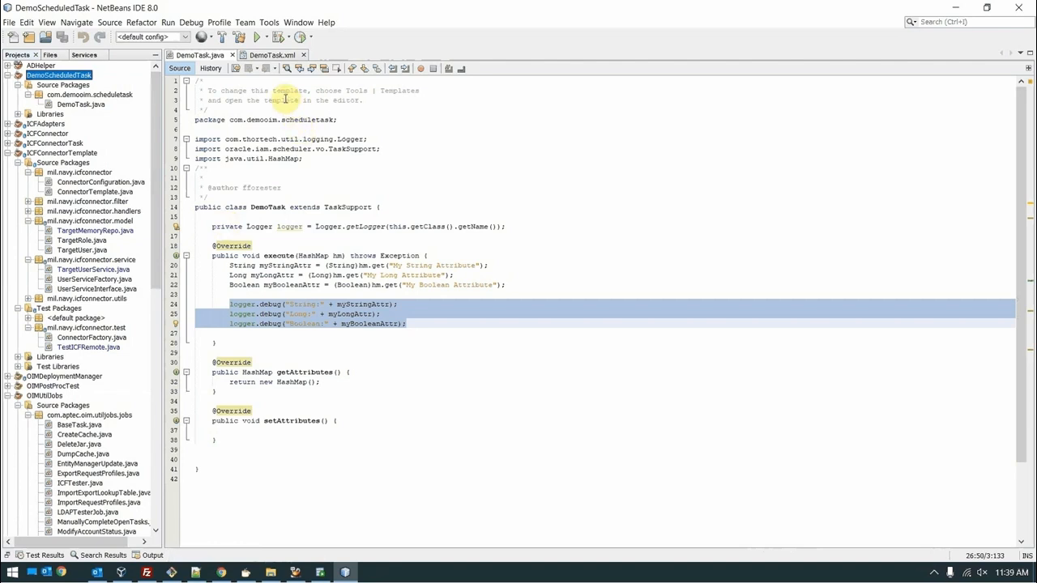
Step: Check the DemoTask.xml task definition, then Clean and Build DemoScheduledTask again
{"action": "left_click", "coordinate": [273, 55]}
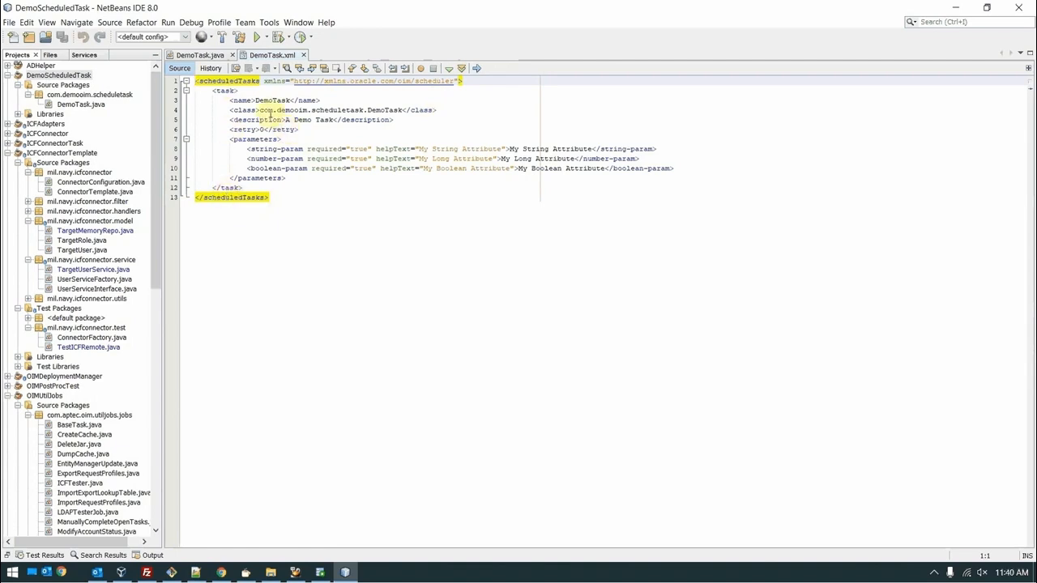
{"action": "left_click", "coordinate": [200, 56]}
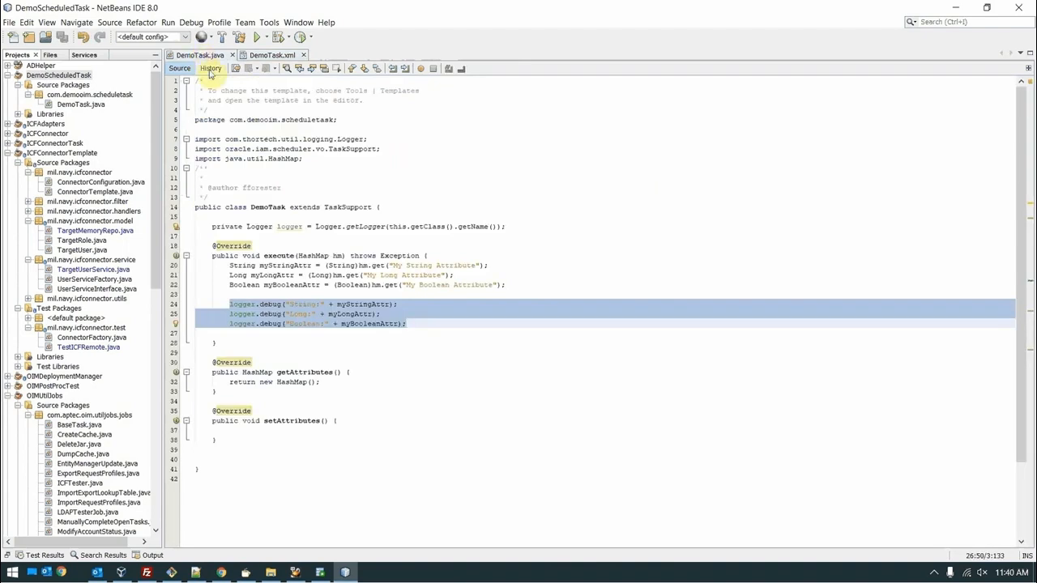
{"action": "right_click", "coordinate": [89, 75]}
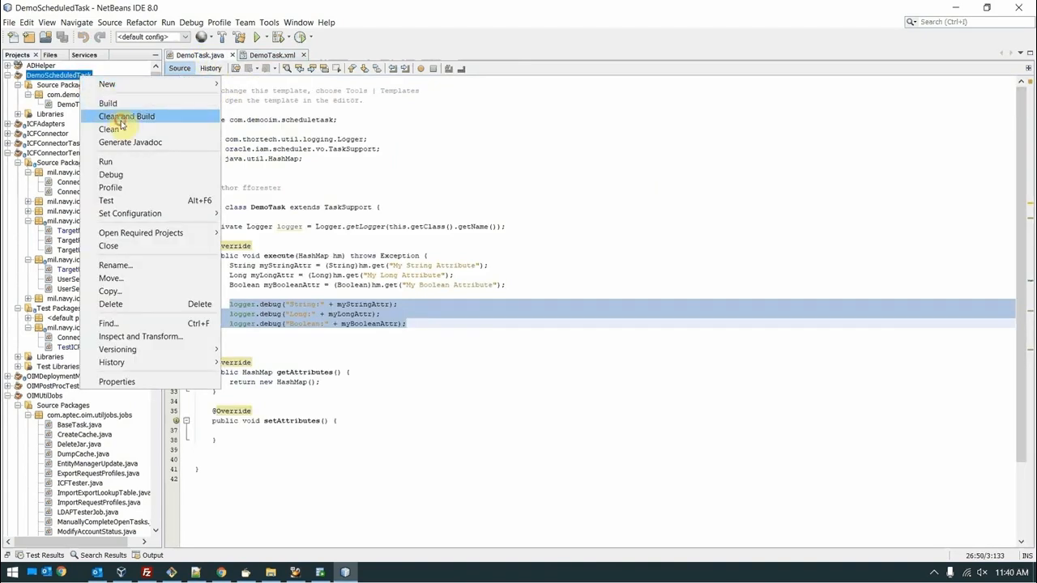
{"action": "left_click", "coordinate": [118, 117]}
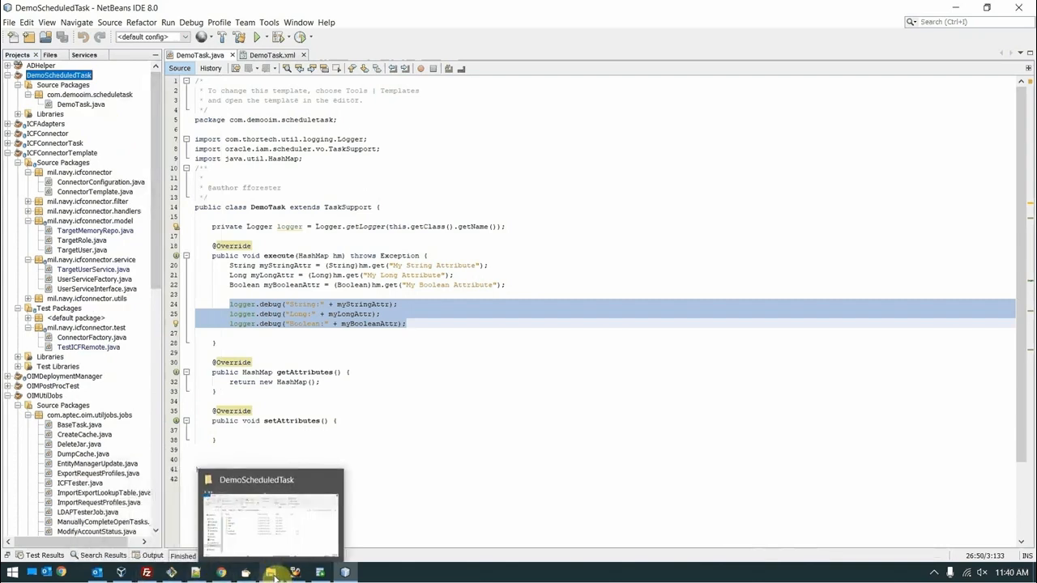
Step: Open the project's dist folder holding DemoScheduledTask.jar, then bring FileZilla forward
{"action": "left_click", "coordinate": [273, 573]}
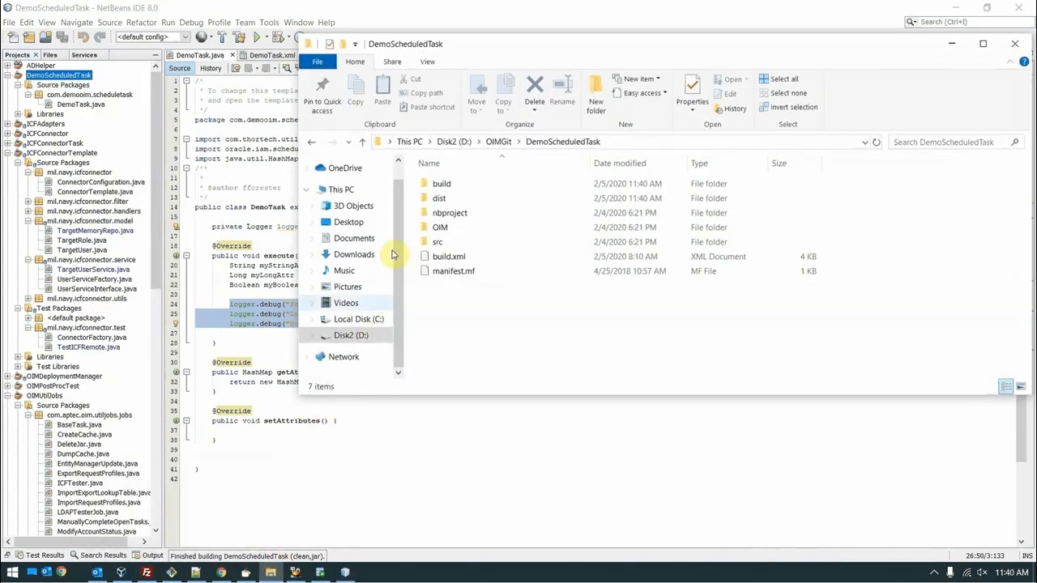
{"action": "double_click", "coordinate": [439, 199]}
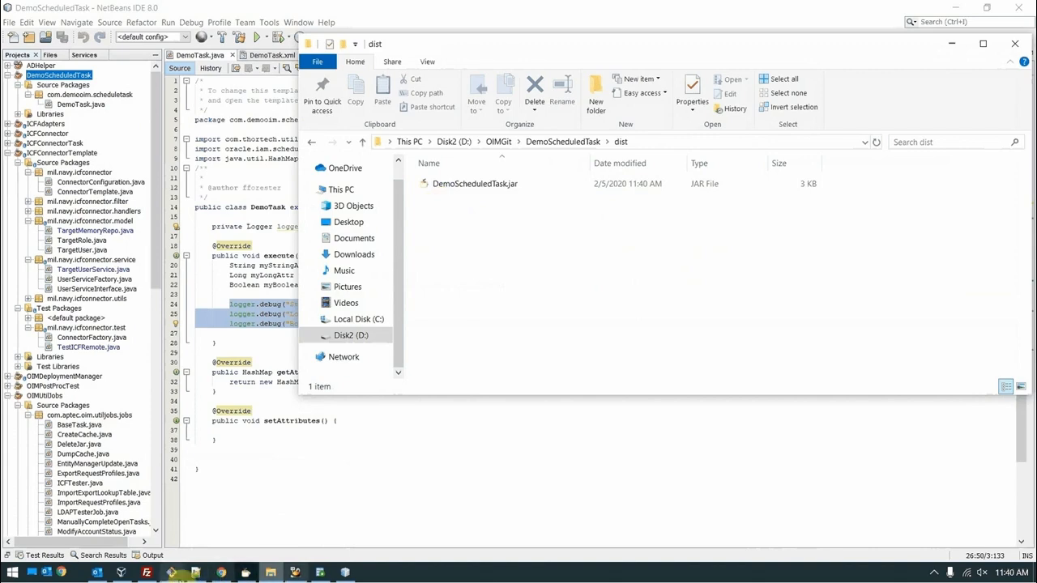
{"action": "left_click", "coordinate": [146, 573]}
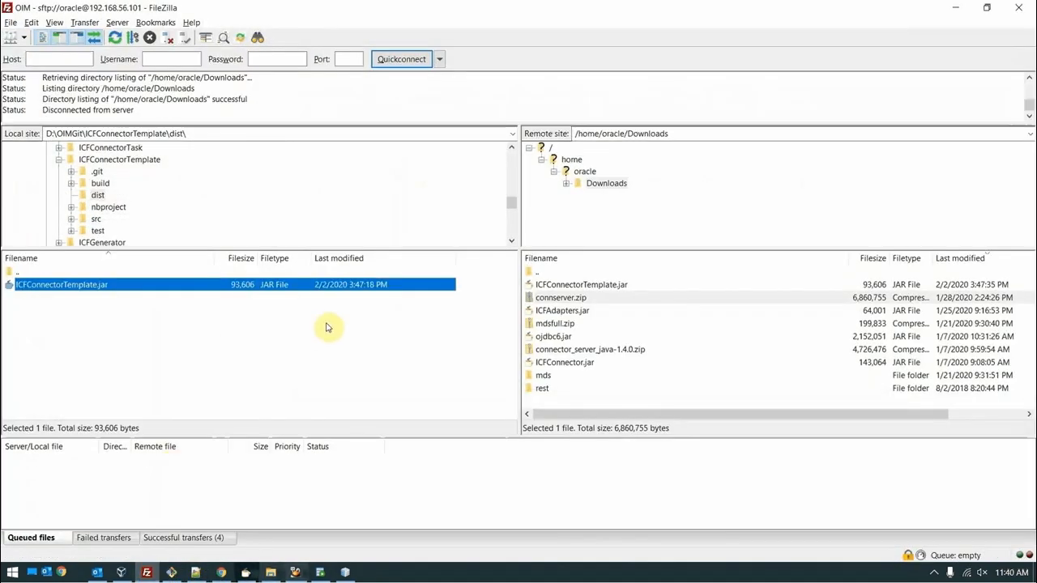
Step: Connect to the saved OIM site from Site Manager in a new connection tab
{"action": "left_click", "coordinate": [12, 38]}
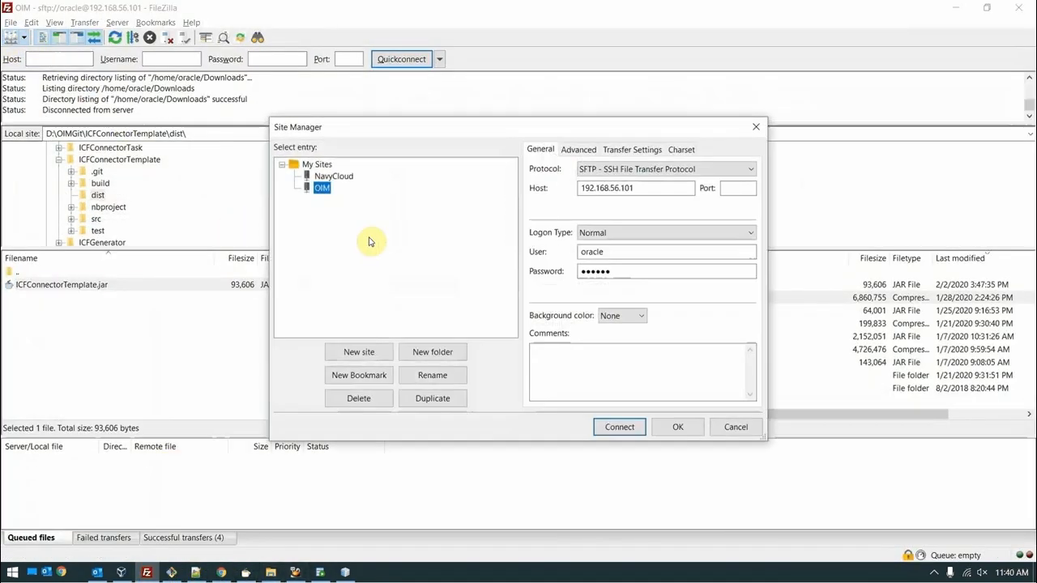
{"action": "double_click", "coordinate": [322, 186]}
{"action": "left_click", "coordinate": [535, 319]}
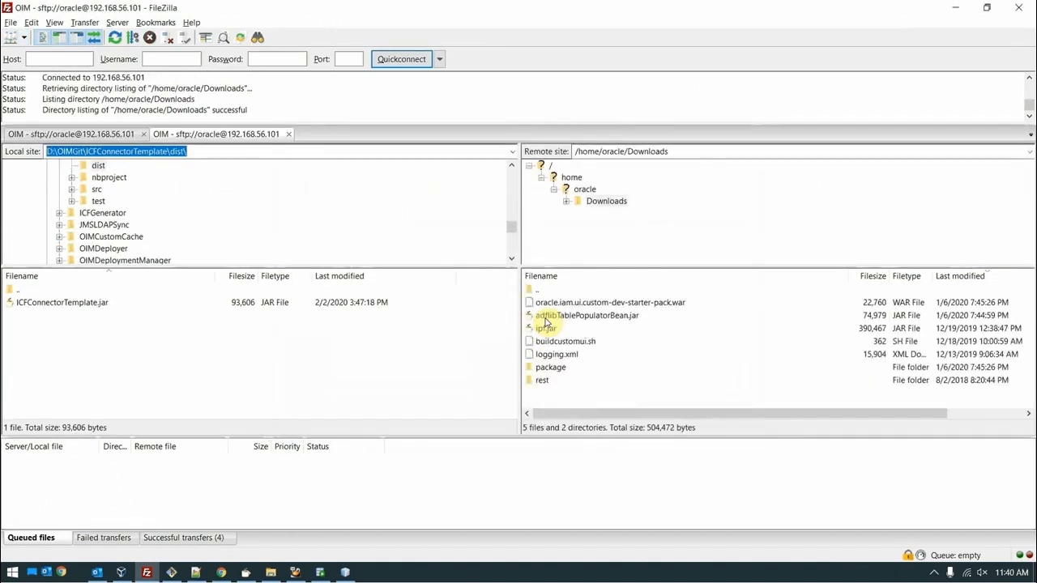
Step: Drag DemoScheduledTask.jar from the dist folder into the remote Downloads folder and verify it arrived
{"action": "key", "text": "alt+Tab"}
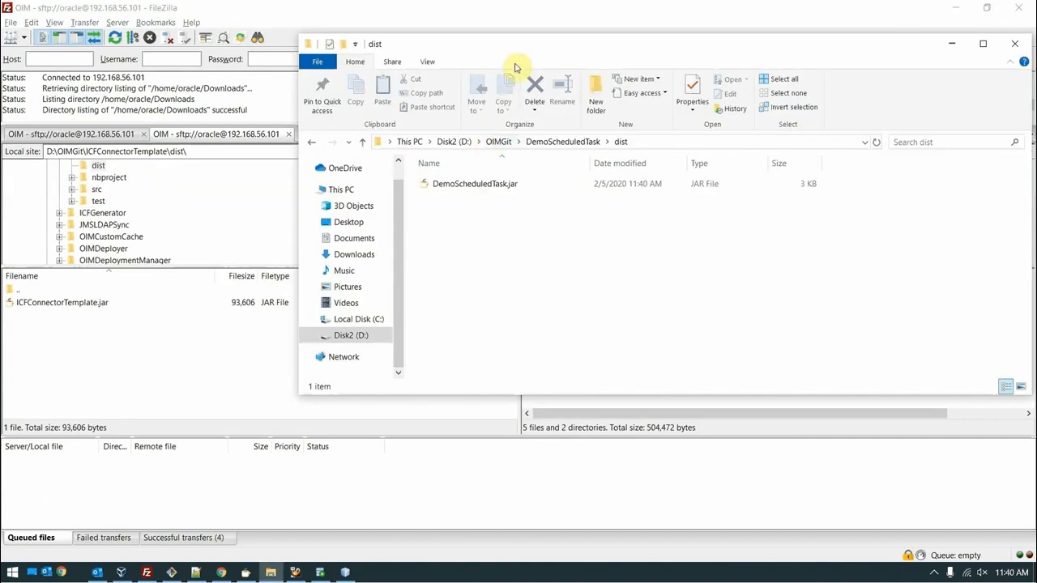
{"action": "left_click_drag", "start_coordinate": [519, 40], "coordinate": [568, 286]}
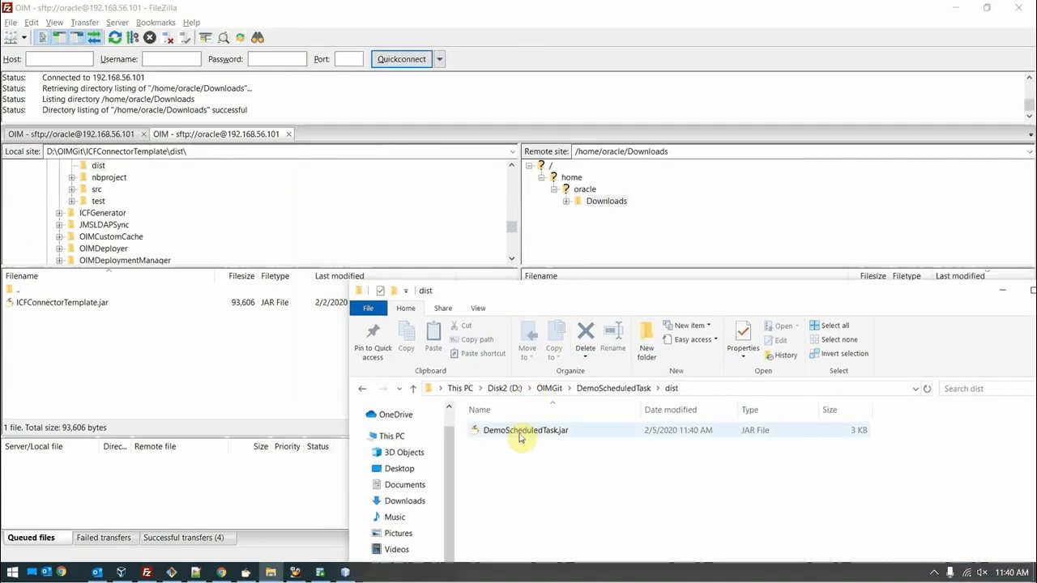
{"action": "left_click_drag", "start_coordinate": [523, 434], "coordinate": [613, 202]}
{"action": "left_click", "coordinate": [613, 226]}
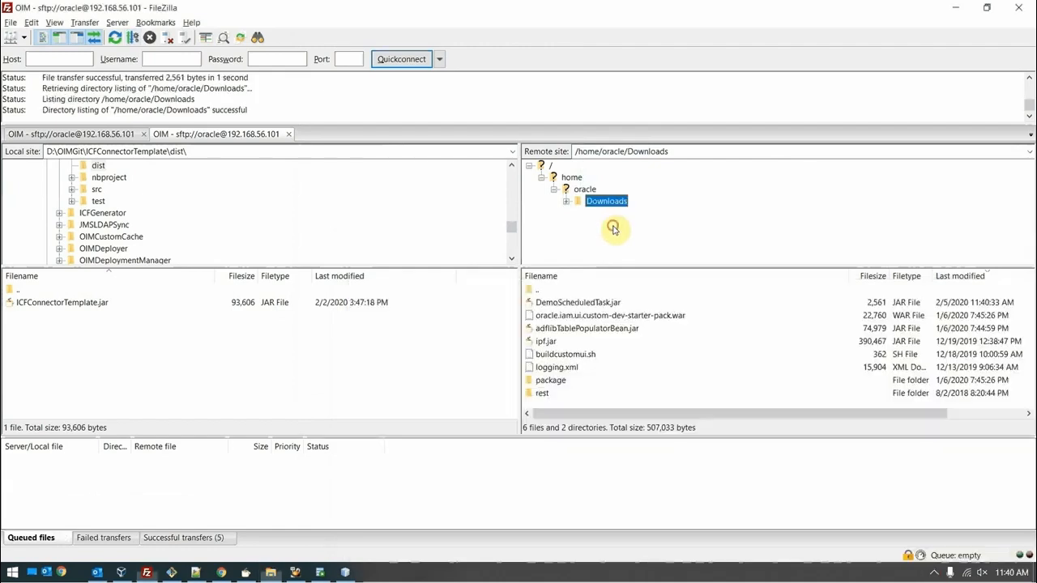
{"action": "left_click", "coordinate": [578, 303]}
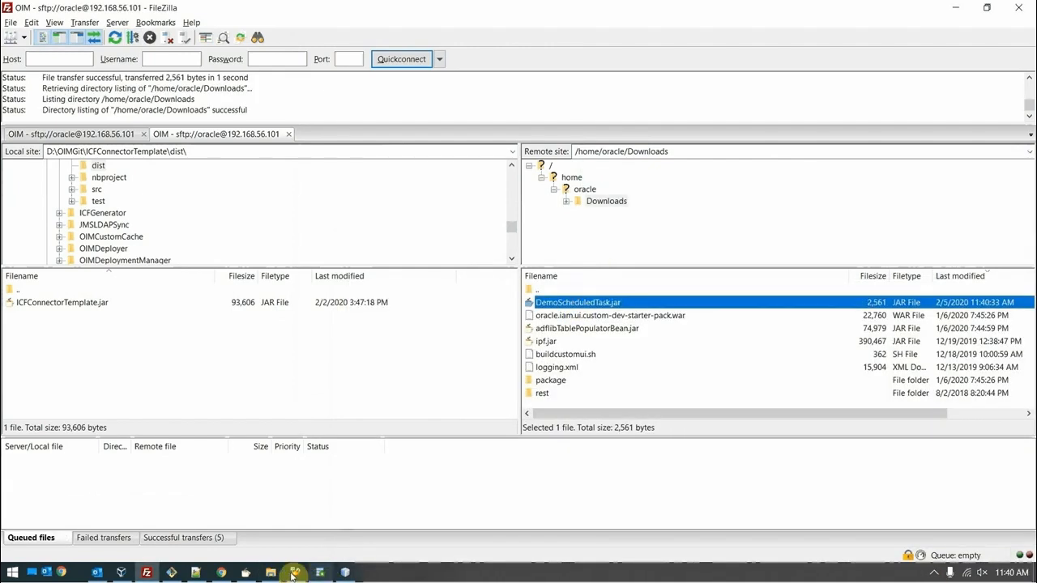
{"action": "left_click", "coordinate": [232, 575]}
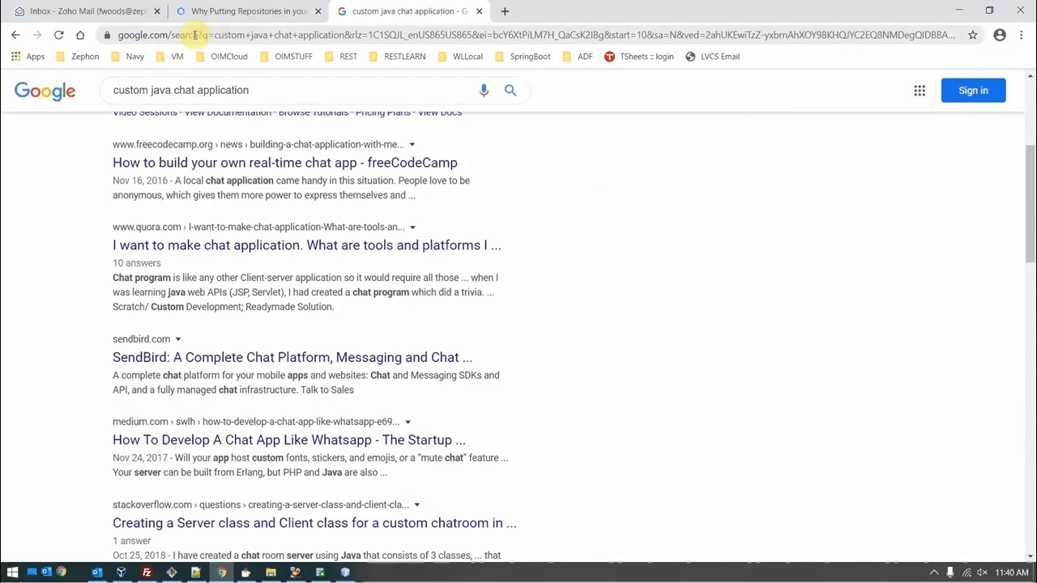
Step: Load oim.testserver.org:14000/sysadmin from the VM bookmarks folder
{"action": "left_click", "coordinate": [173, 57]}
{"action": "left_click", "coordinate": [174, 75]}
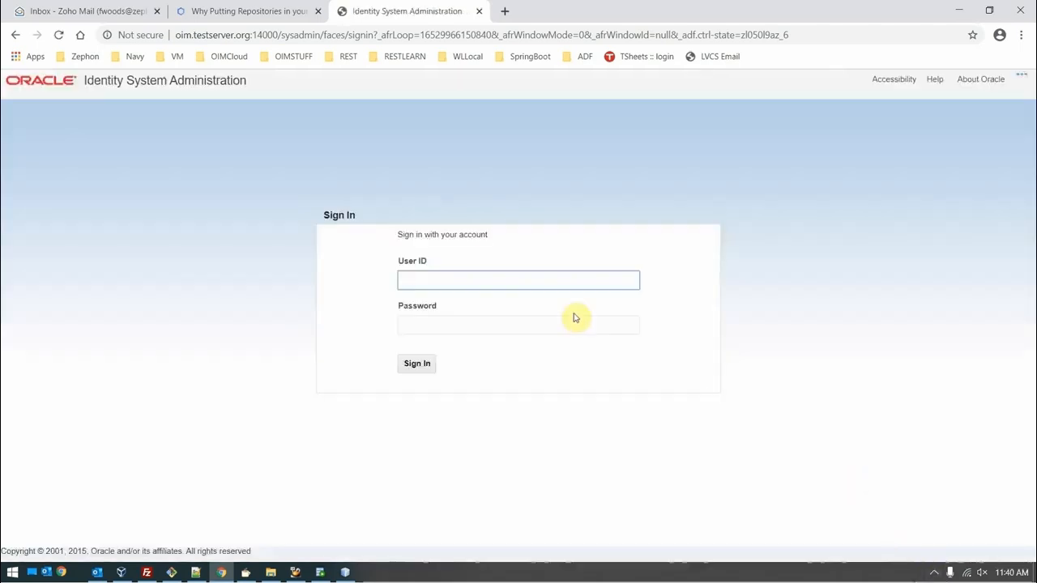
Step: Sign in with the administrator user ID and password, then open Scheduler under System Configuration
{"action": "left_click", "coordinate": [541, 281]}
{"action": "type", "text": "xelsys"}
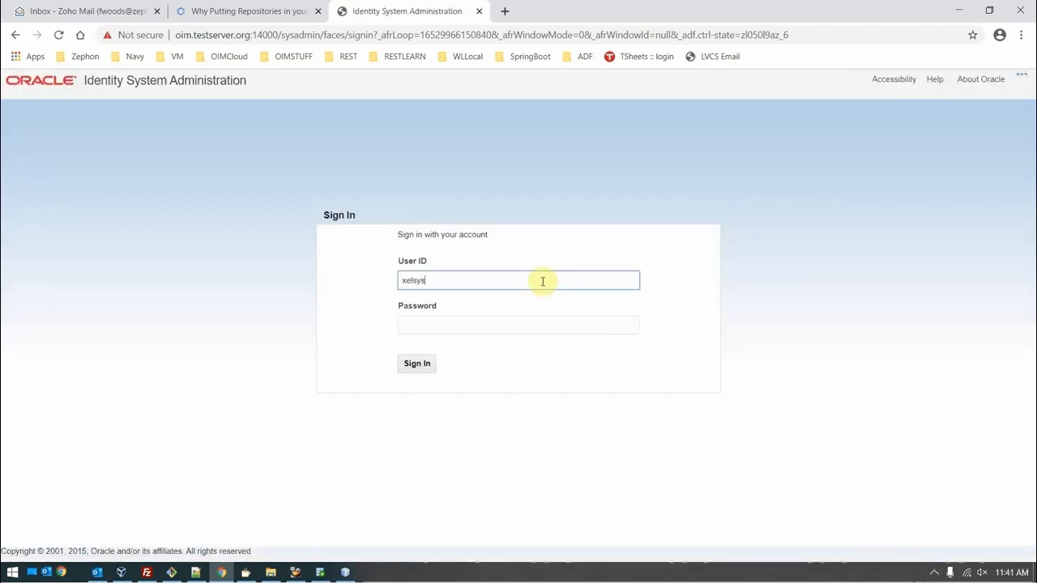
{"action": "type", "text": "adm"}
{"action": "key", "text": "Tab"}
{"action": "type", "text": "W"}
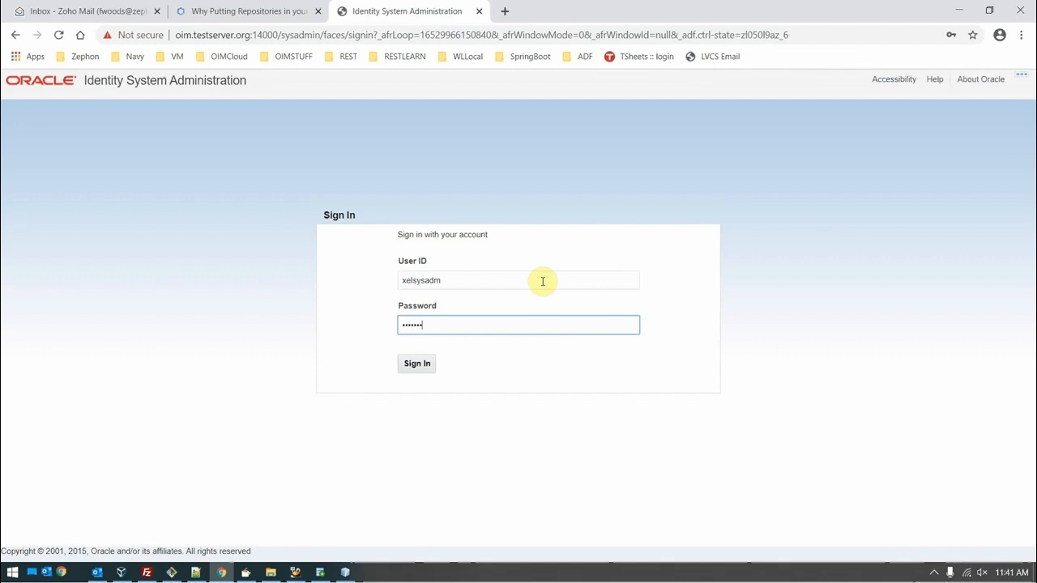
{"action": "key", "text": "Return"}
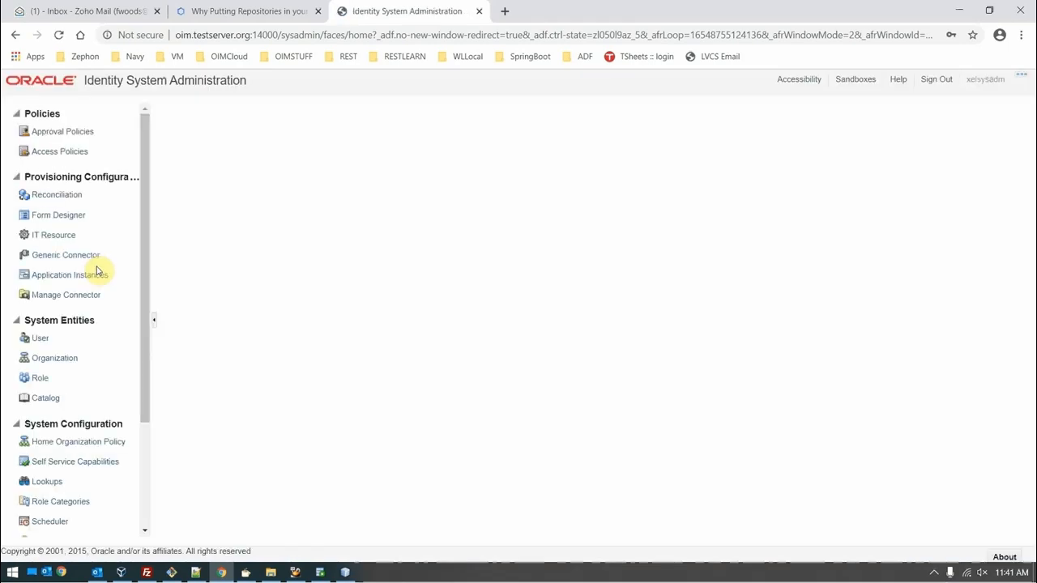
{"action": "scroll", "coordinate": [97, 357], "scroll_direction": "down", "scroll_amount": 3}
{"action": "left_click", "coordinate": [50, 376]}
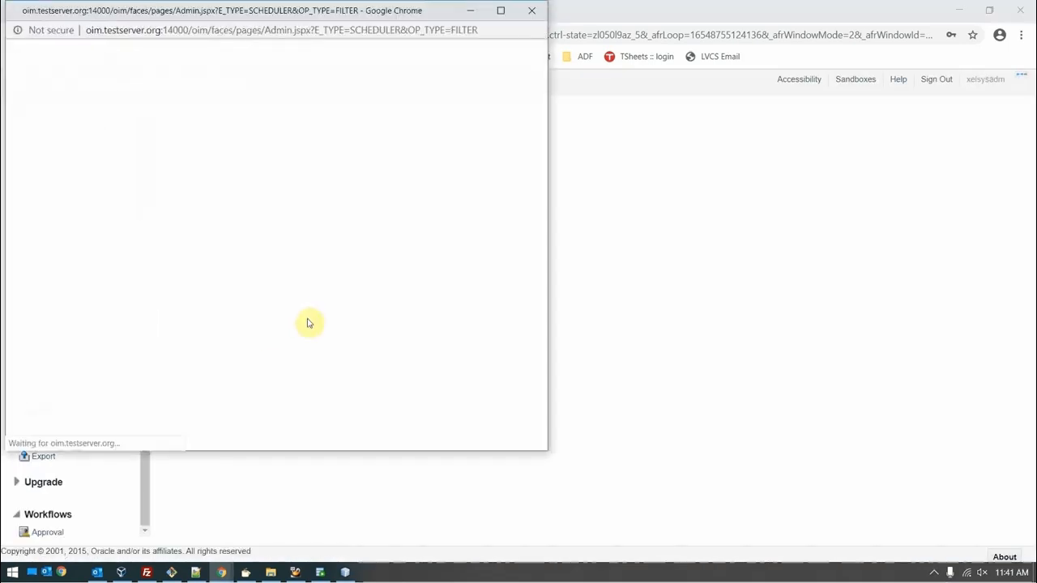
Step: Copy the DemoScheduledTask.jar file name in FileZilla and maximize the scheduler window
{"action": "left_click", "coordinate": [147, 573]}
{"action": "right_click", "coordinate": [572, 300]}
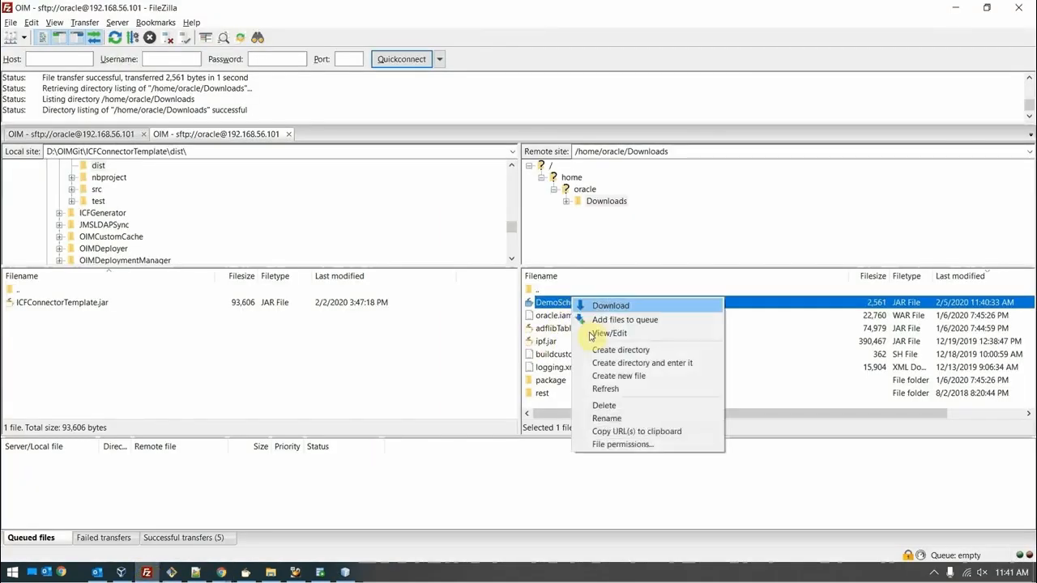
{"action": "left_click", "coordinate": [601, 419]}
{"action": "key", "text": "ctrl+c"}
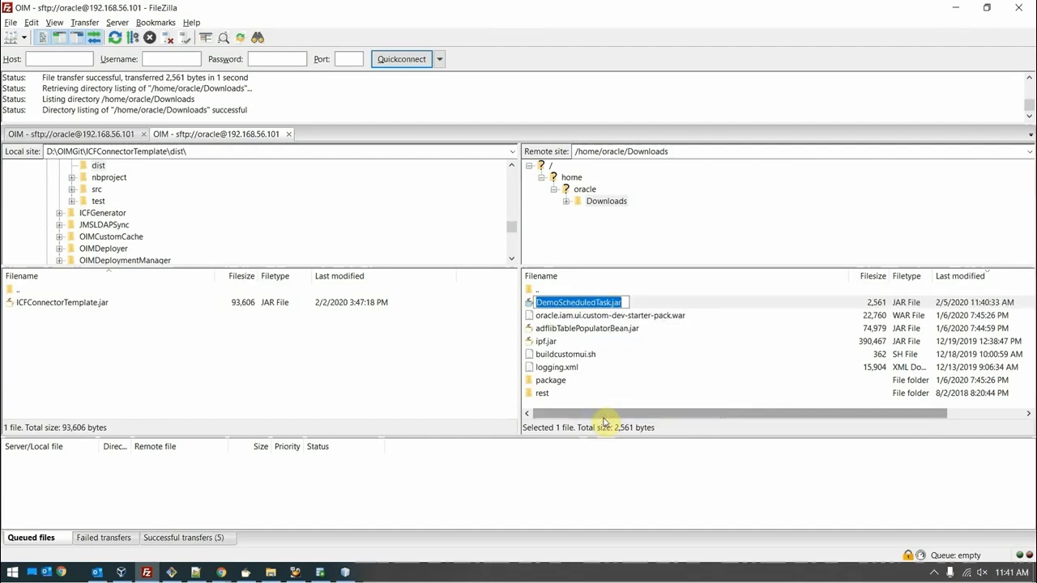
{"action": "key", "text": "alt+Tab"}
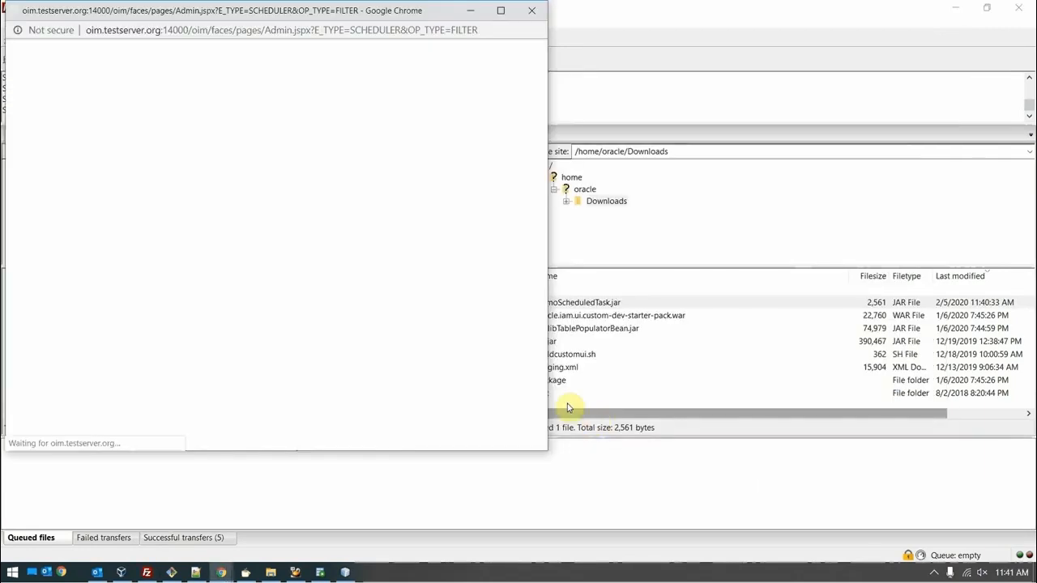
{"action": "left_click", "coordinate": [502, 16]}
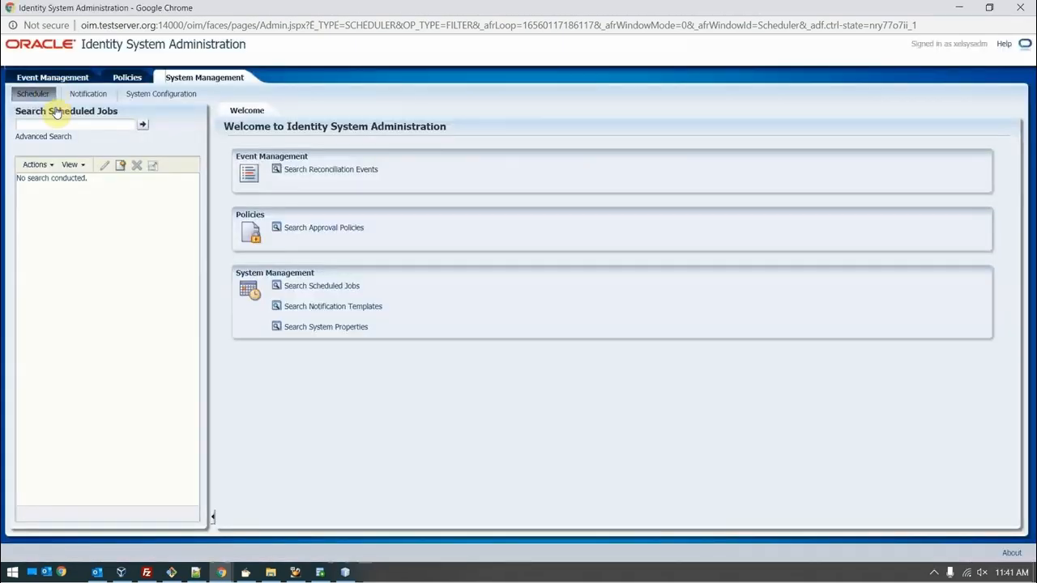
Step: Search scheduled jobs for *load and *jar*, finding none, and start a new job named LoadJar
{"action": "left_click", "coordinate": [65, 127]}
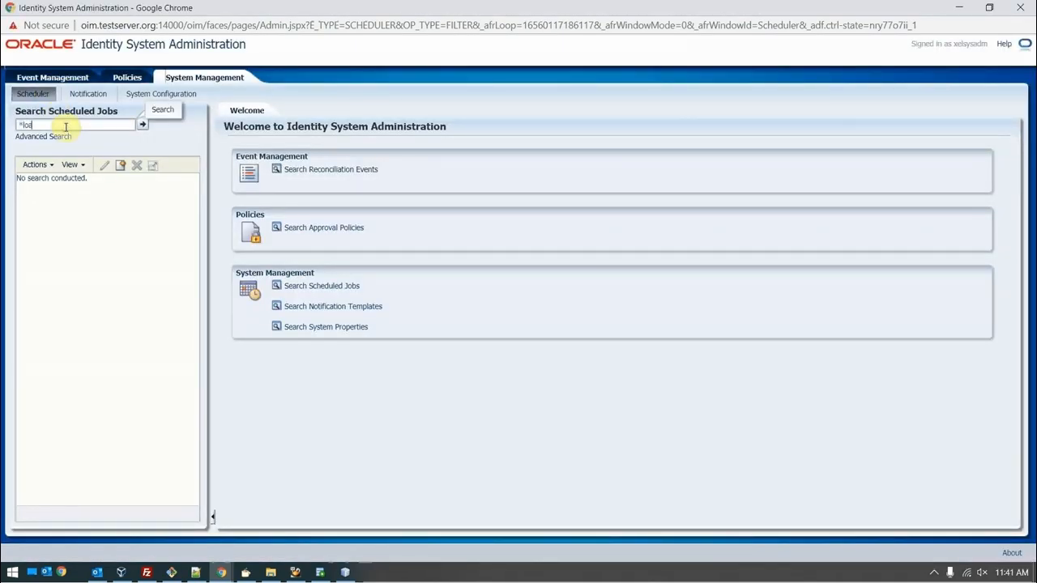
{"action": "key", "text": "Return"}
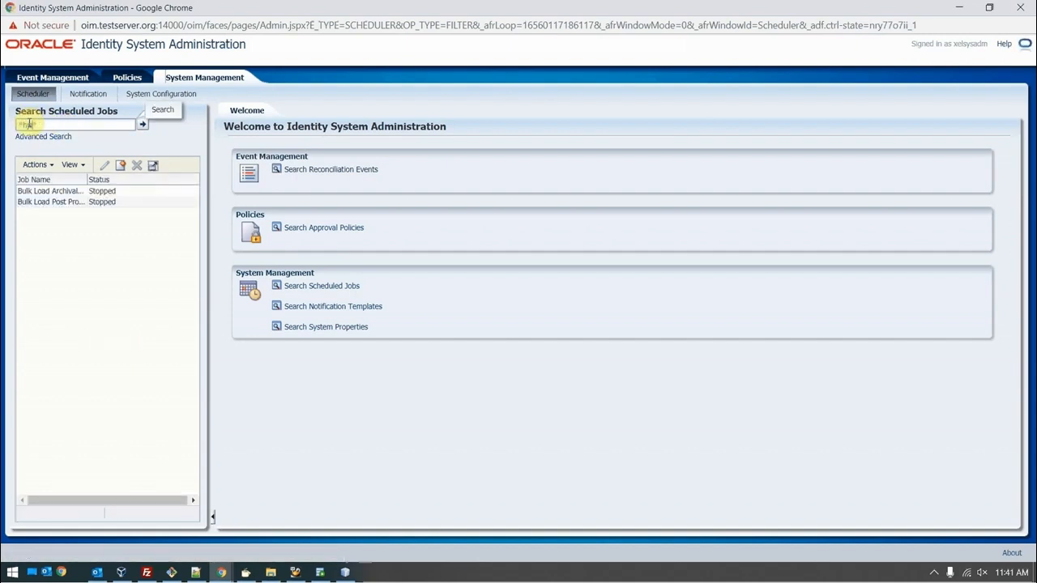
{"action": "type", "text": "*"}
{"action": "key", "text": "Return"}
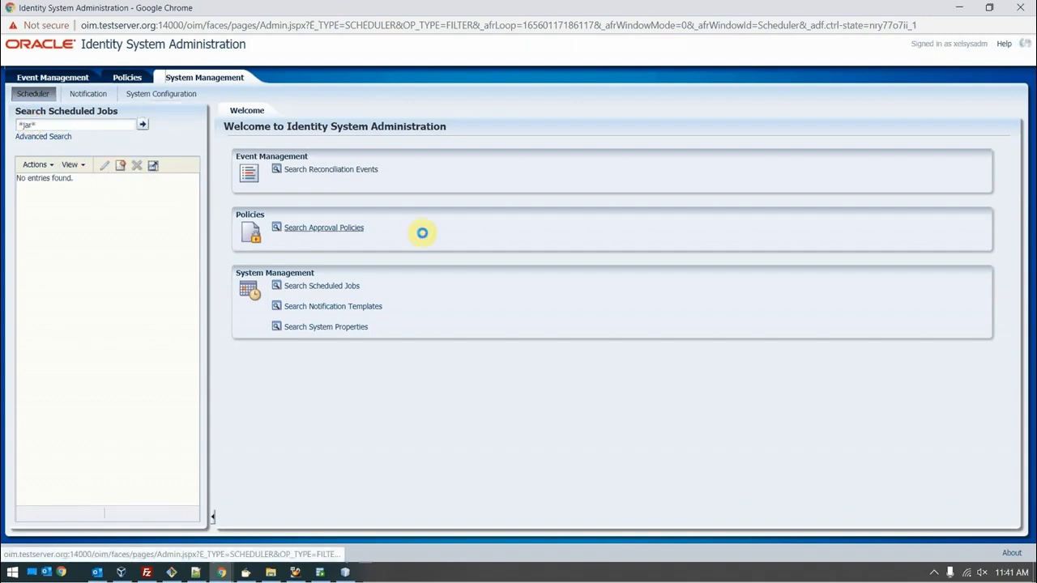
{"action": "left_click", "coordinate": [474, 206]}
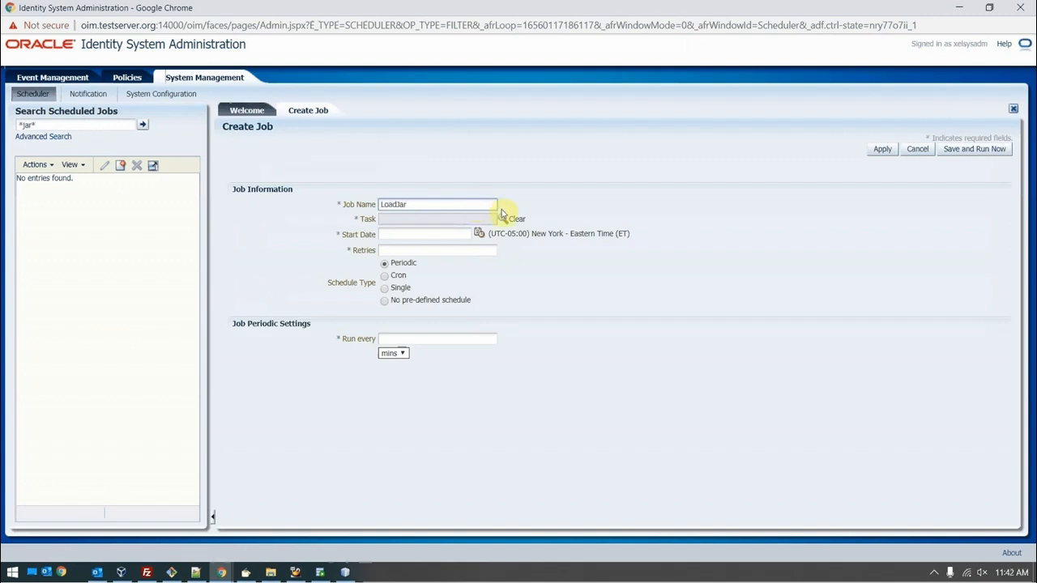
Step: Give the LoadJar job the ReloadJar task, 0 retries and no pre-defined schedule
{"action": "left_click", "coordinate": [502, 218]}
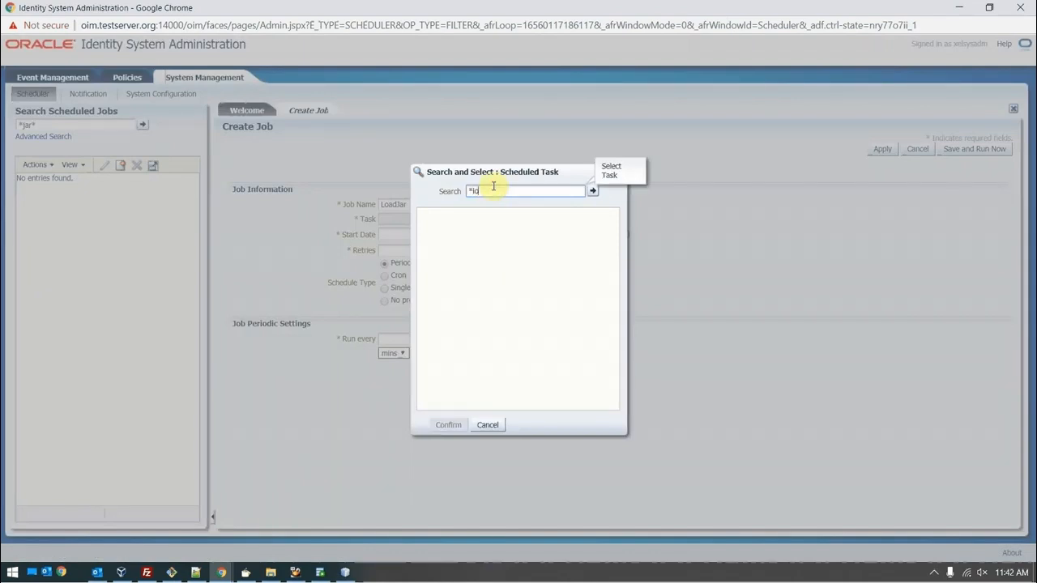
{"action": "key", "text": "Return"}
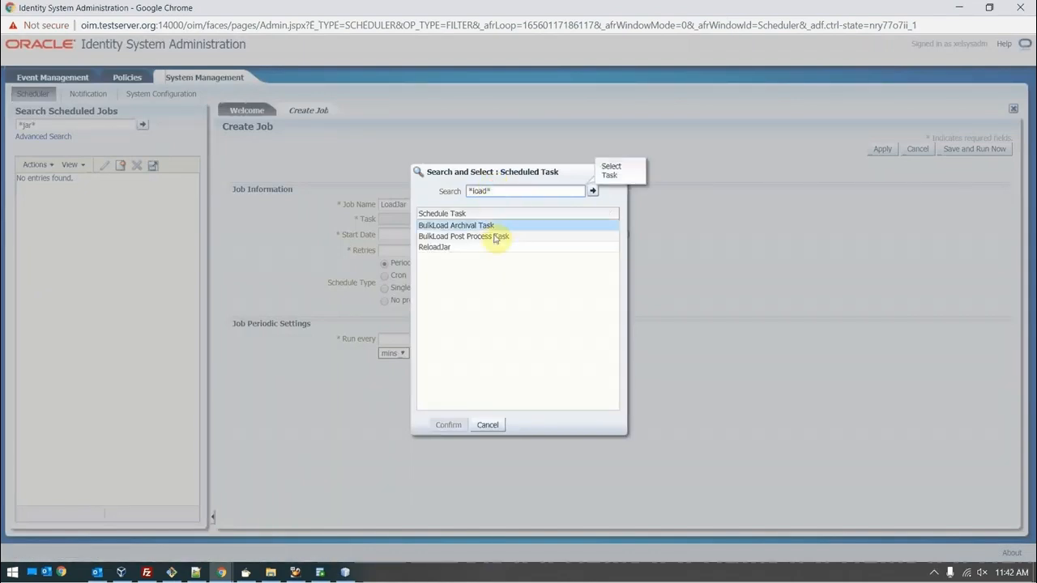
{"action": "left_click", "coordinate": [446, 247]}
{"action": "left_click", "coordinate": [447, 418]}
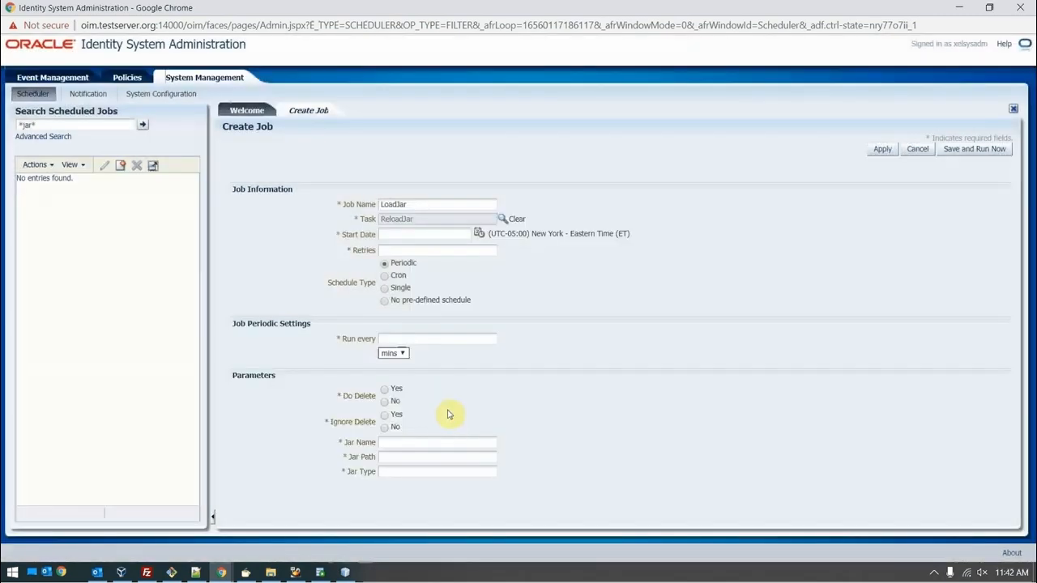
{"action": "left_click", "coordinate": [479, 252]}
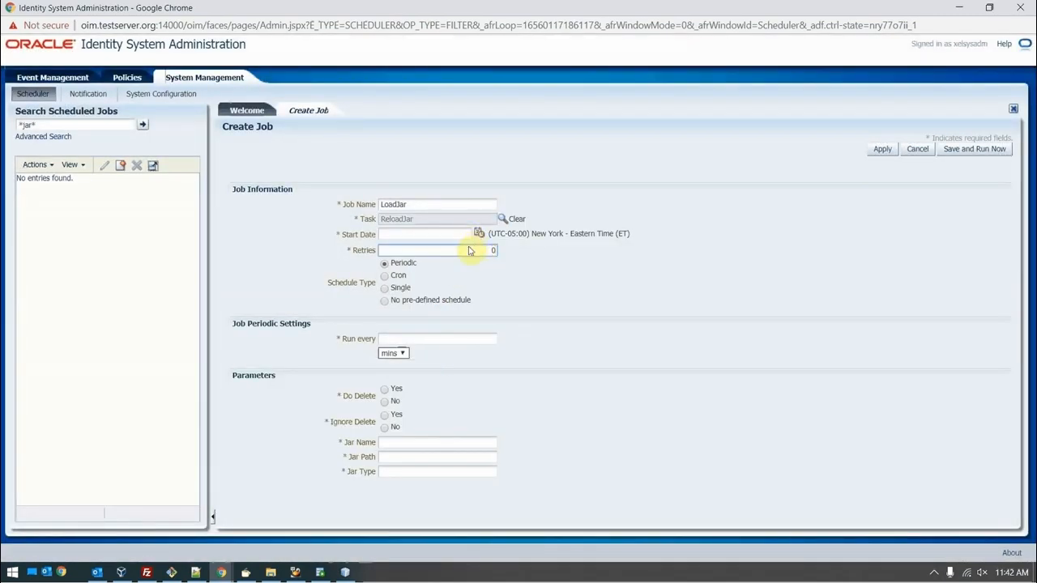
{"action": "left_click", "coordinate": [409, 300]}
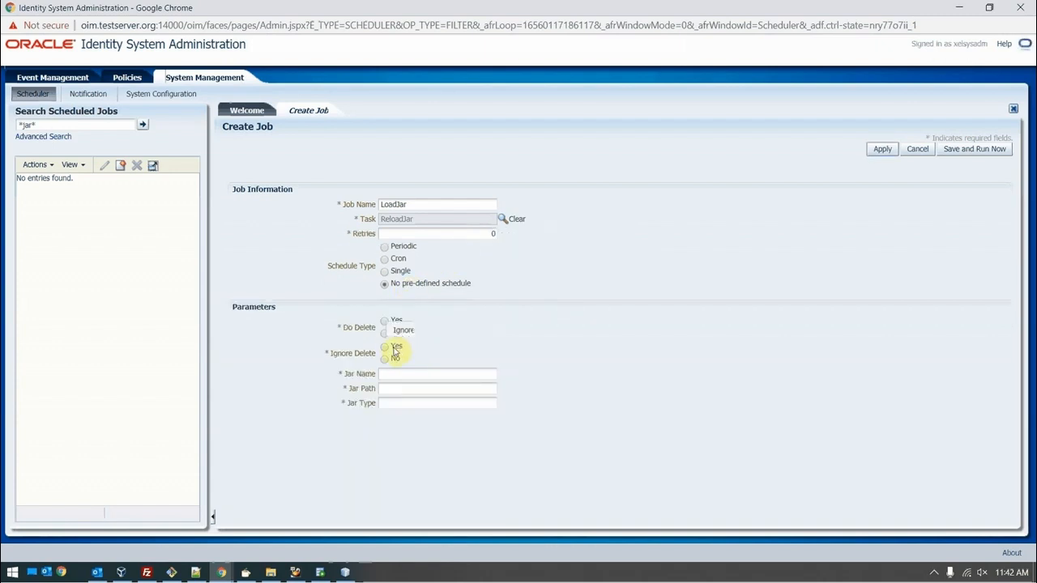
Step: Set Do/Ignore Delete to Yes, jar DemoScheduledTask.jar in /home/oracle/Downloads, type ScheduleTask, and apply
{"action": "left_click", "coordinate": [385, 321]}
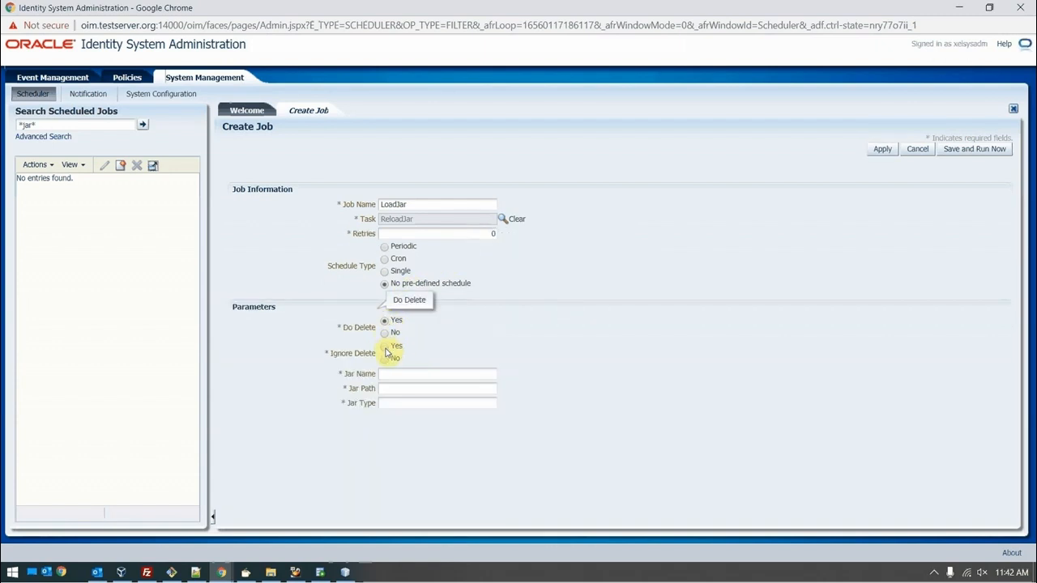
{"action": "left_click", "coordinate": [386, 346]}
{"action": "left_click", "coordinate": [385, 372]}
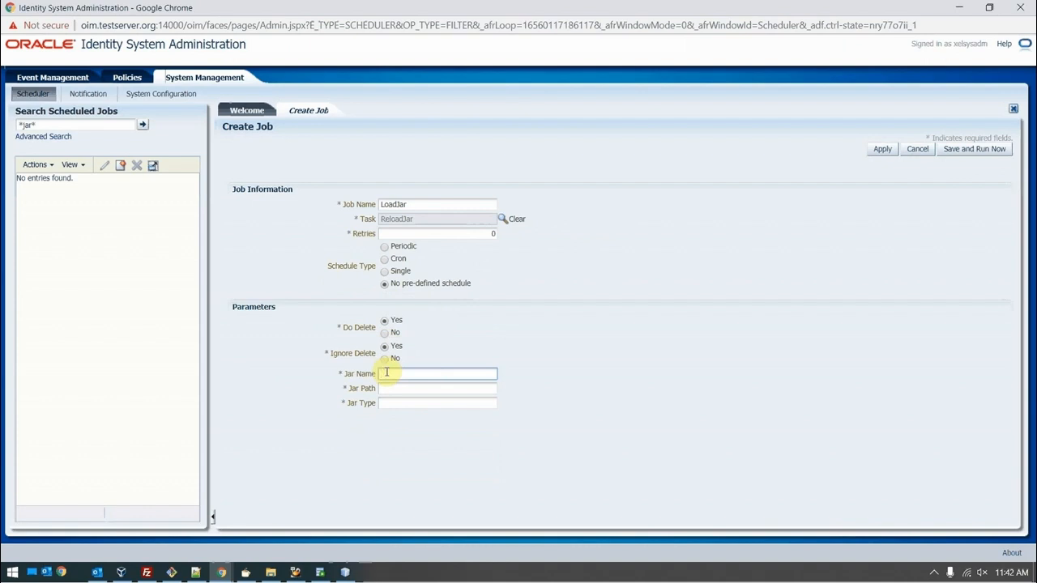
{"action": "key", "text": "ctrl+v"}
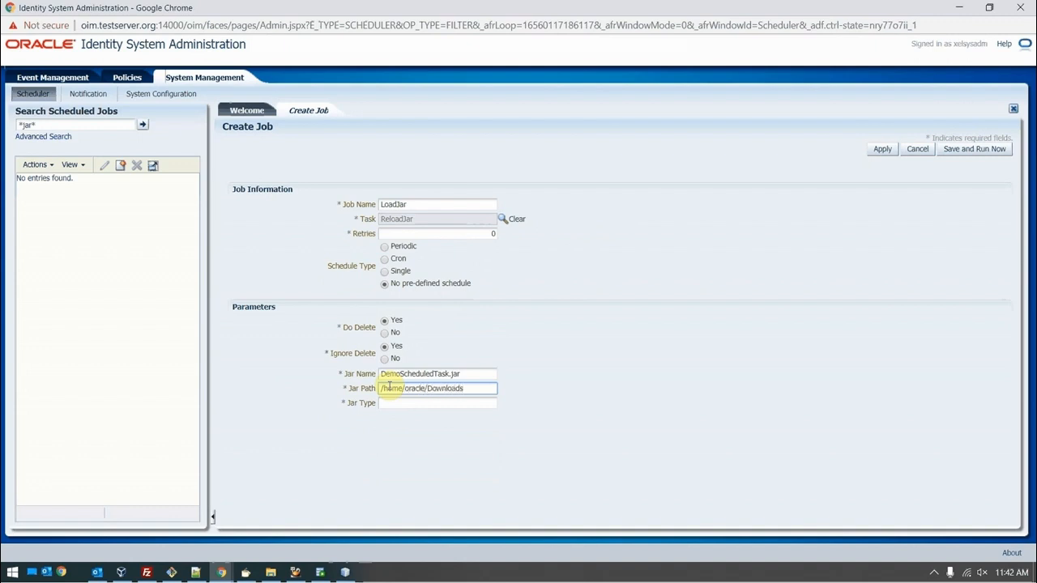
{"action": "type", "text": "/"}
{"action": "key", "text": "ctrl+v"}
{"action": "key", "text": "Tab"}
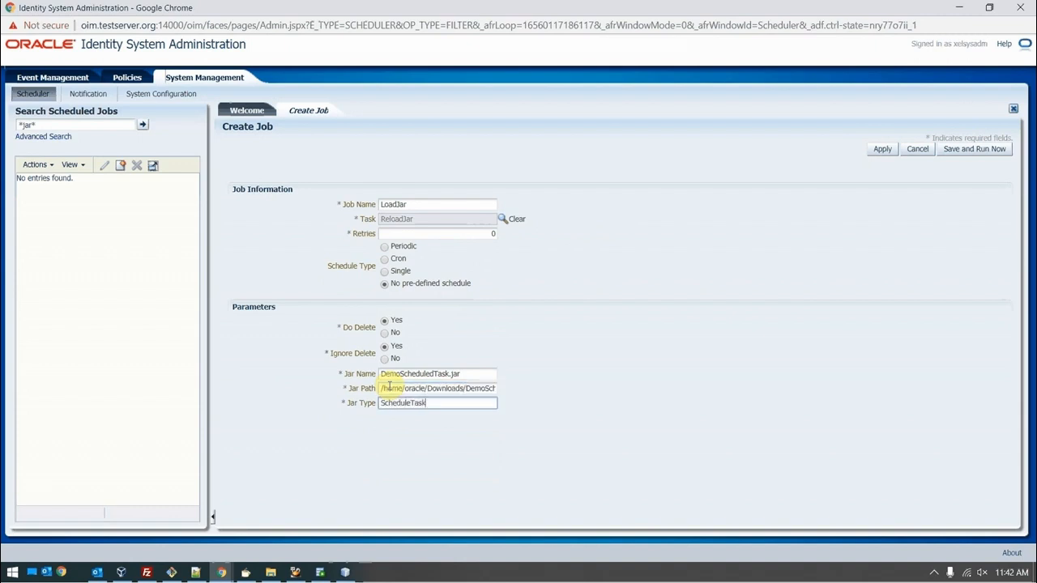
{"action": "mouse_move", "coordinate": [359, 407]}
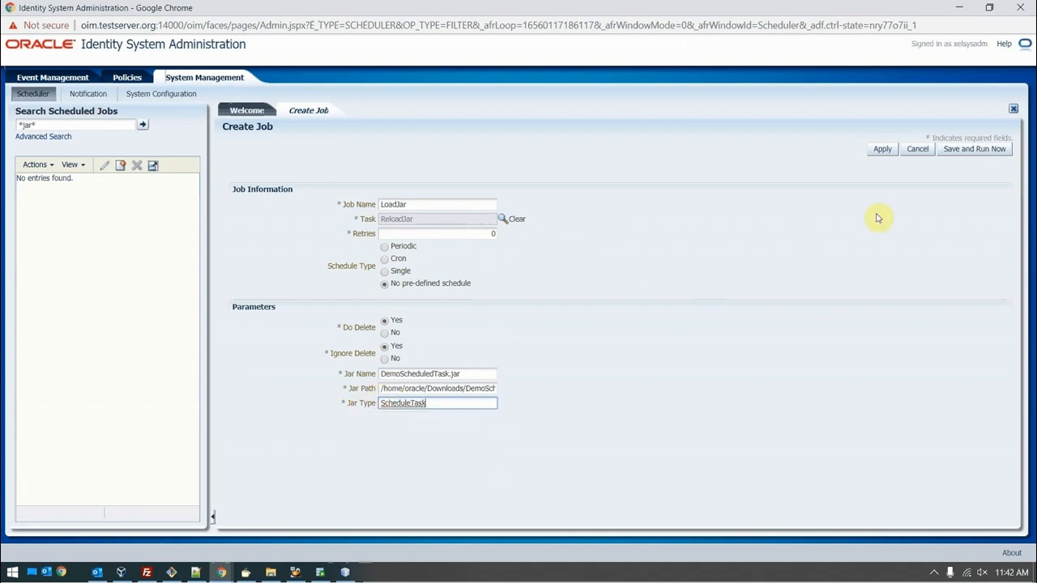
{"action": "left_click", "coordinate": [885, 150]}
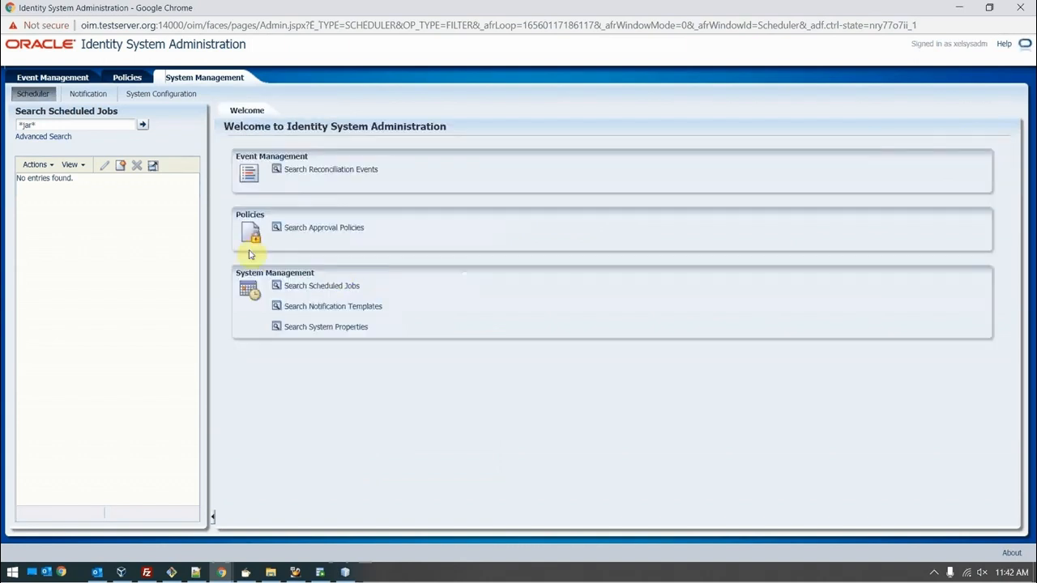
Step: Dismiss the job-created message, then find and open the LoadJar job's details
{"action": "left_click", "coordinate": [559, 314]}
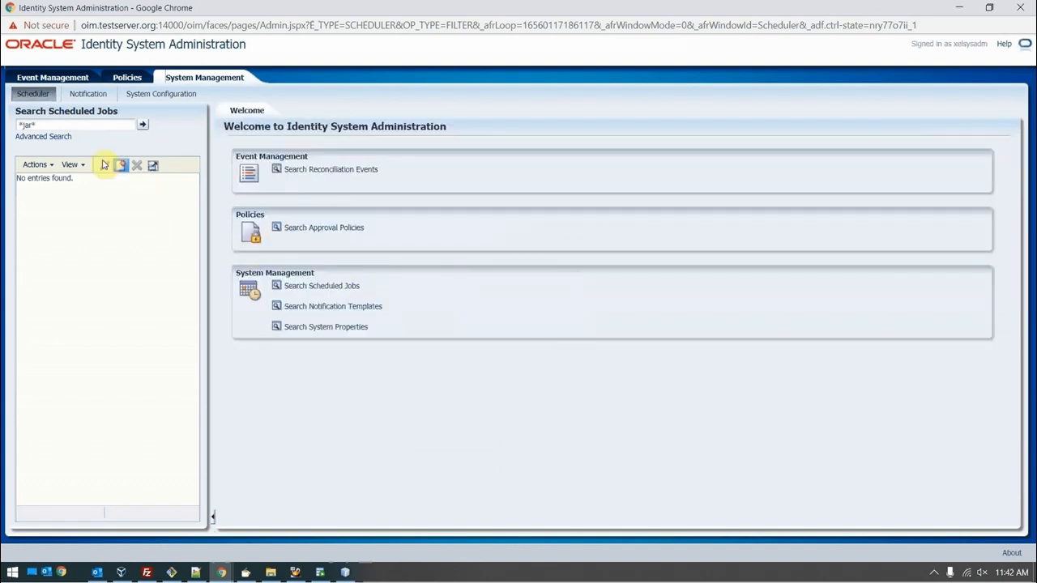
{"action": "left_click", "coordinate": [142, 126]}
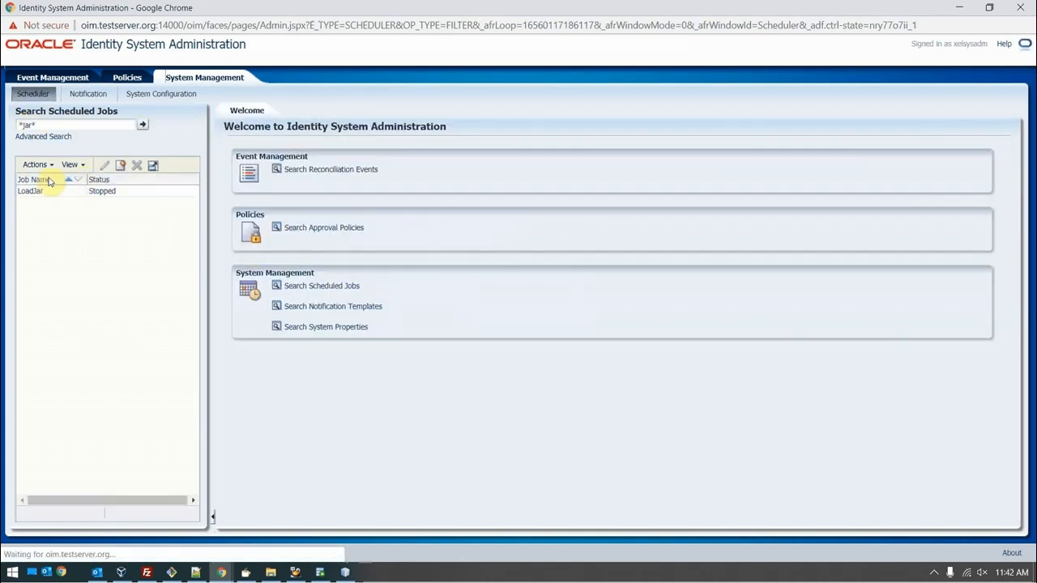
{"action": "left_click", "coordinate": [32, 191]}
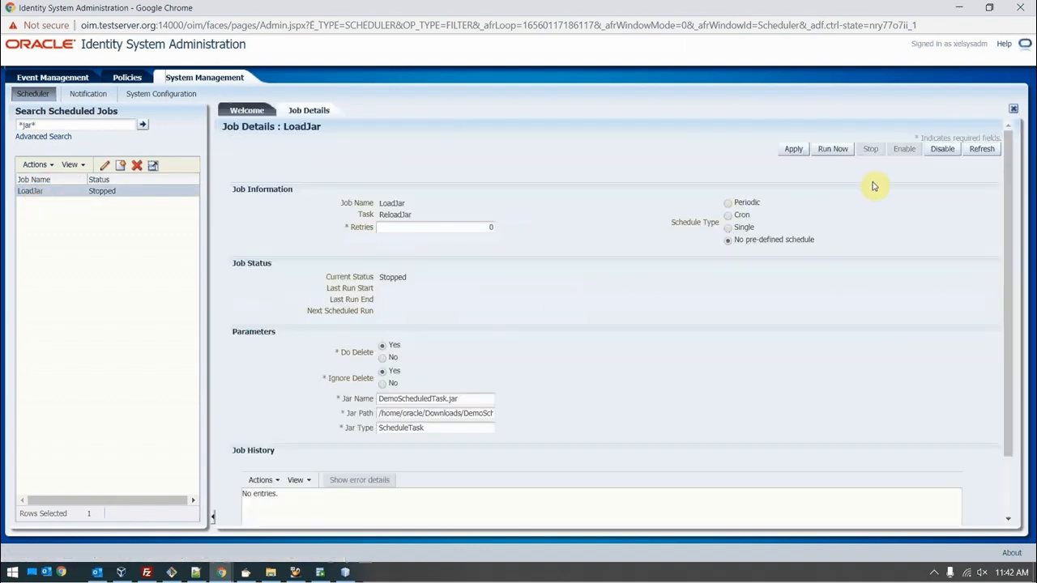
Step: Run LoadJar now and refresh until Job History shows a successful run
{"action": "left_click", "coordinate": [982, 149]}
{"action": "left_click", "coordinate": [829, 152]}
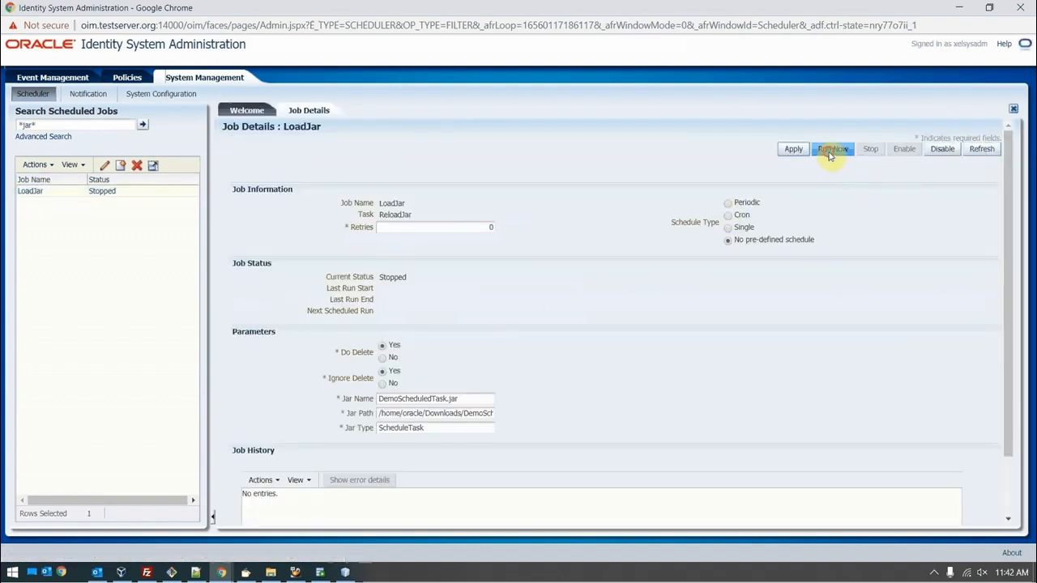
{"action": "left_click", "coordinate": [981, 150]}
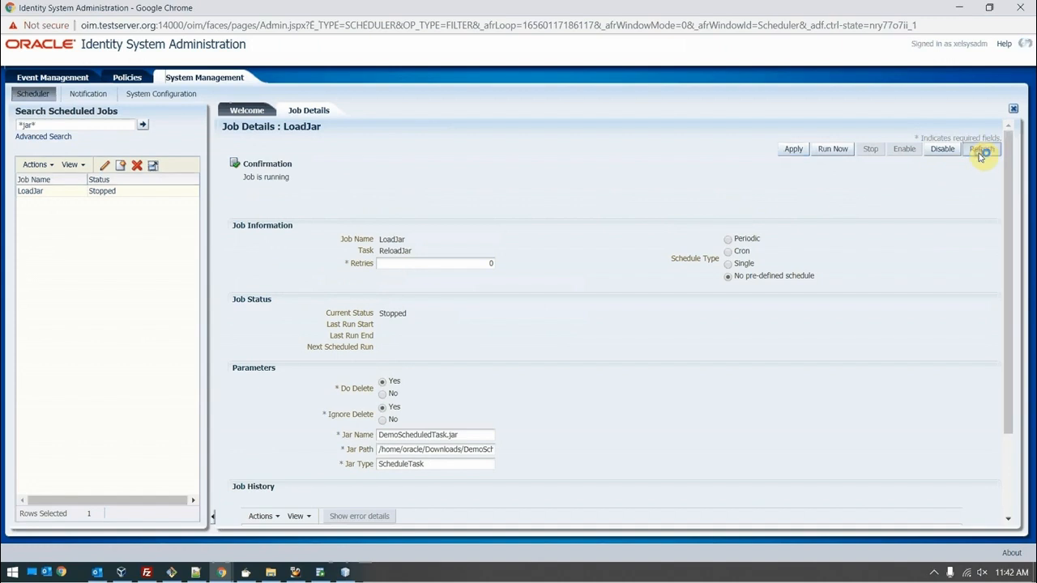
{"action": "left_click", "coordinate": [981, 156]}
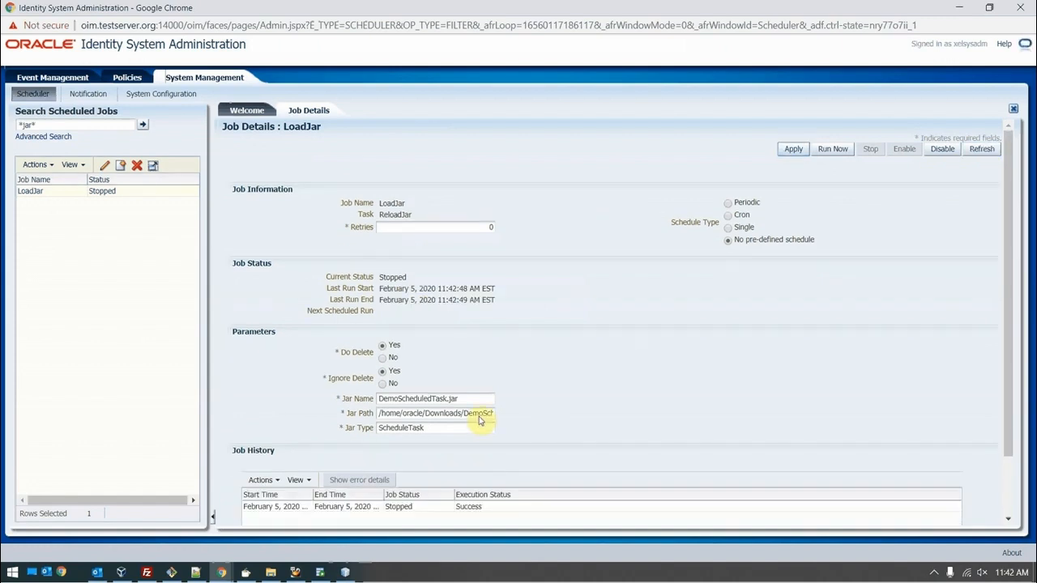
{"action": "left_click_drag", "start_coordinate": [474, 398], "coordinate": [334, 396]}
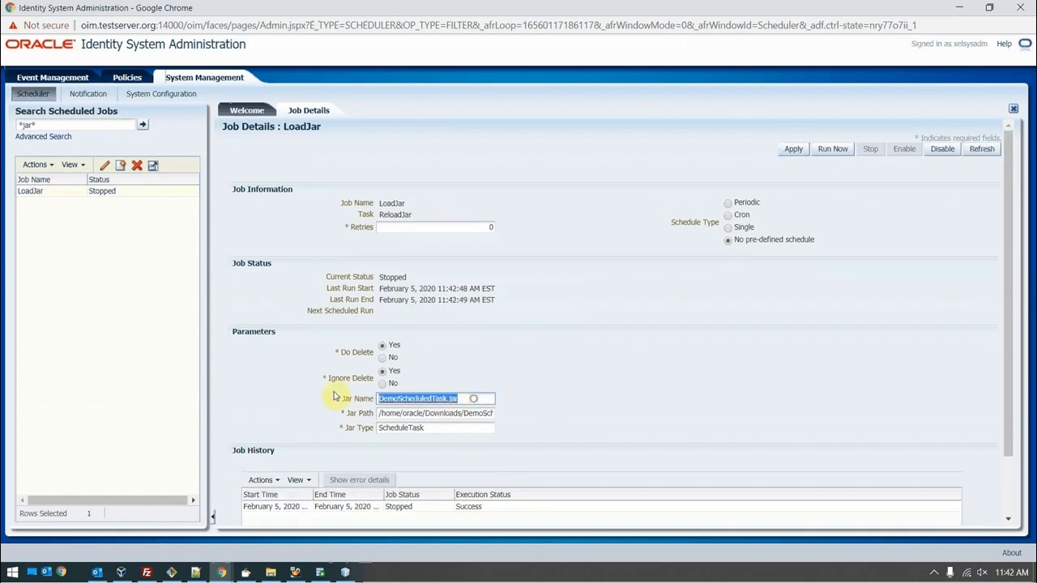
{"action": "left_click", "coordinate": [320, 572]}
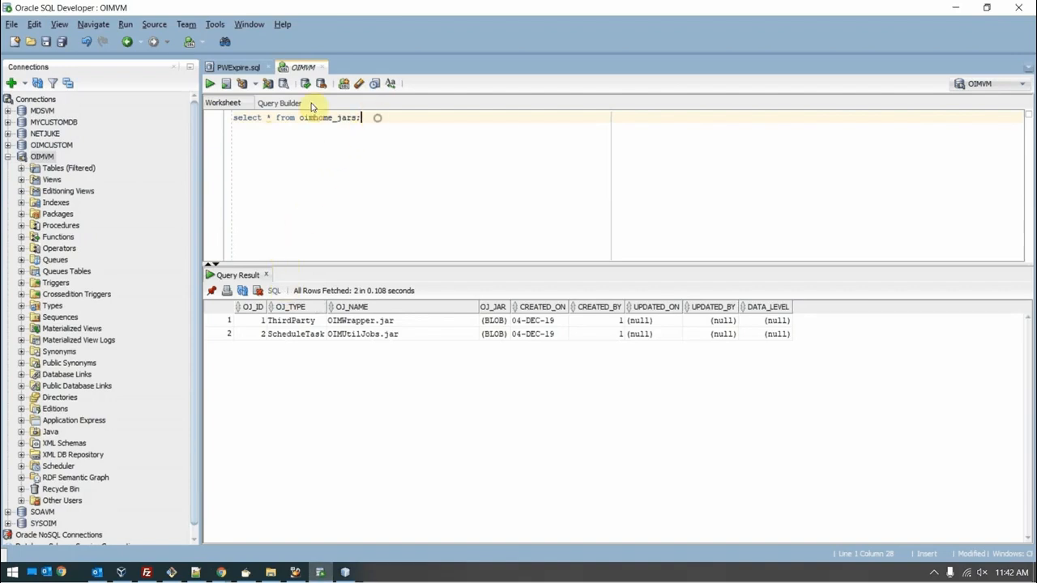
Step: Re-run select * from oimhome_jars and check row 3: DemoScheduledTask.jar, type ScheduleTask
{"action": "left_click", "coordinate": [204, 85]}
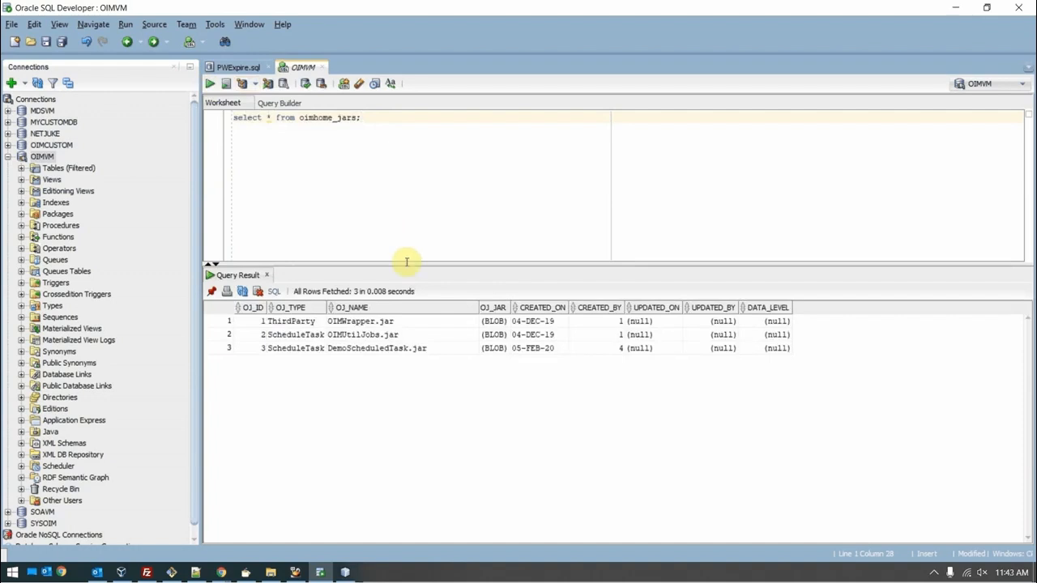
{"action": "left_click", "coordinate": [400, 348]}
{"action": "left_click", "coordinate": [293, 349]}
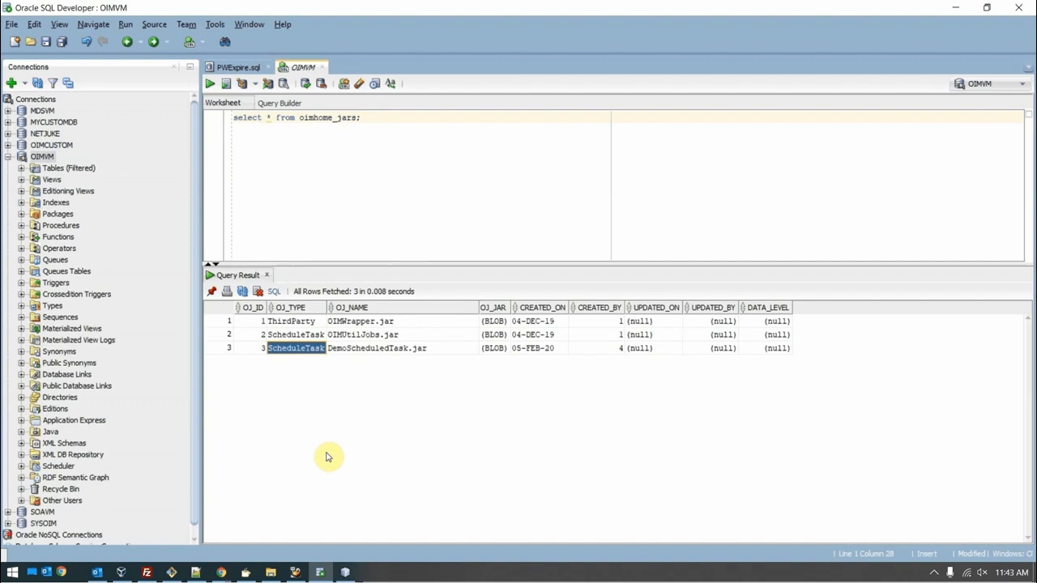
{"action": "left_click", "coordinate": [937, 573]}
{"action": "right_click", "coordinate": [939, 553]}
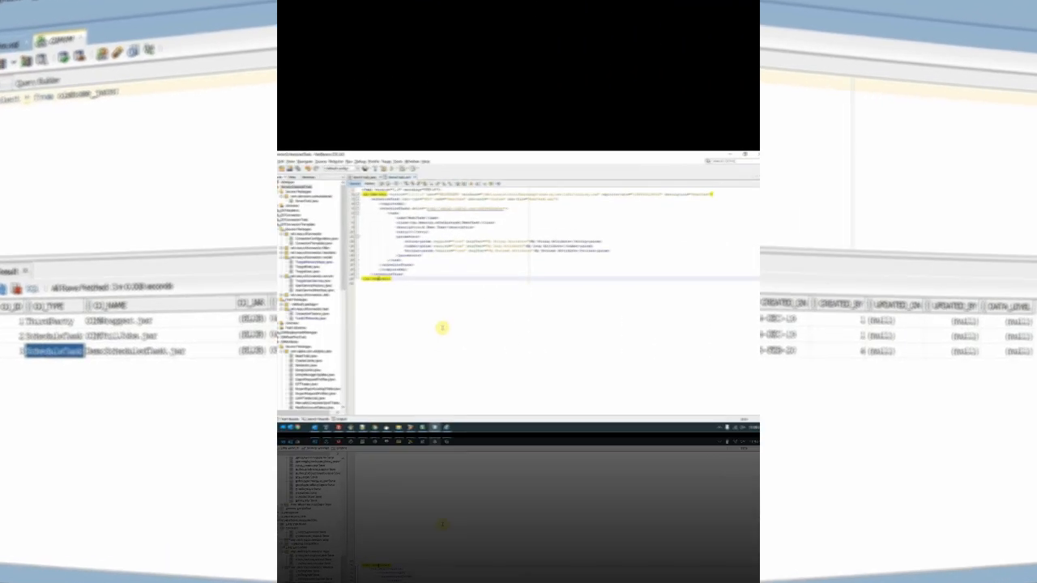
Step: Review the scheduledTasks and parameters blocks in DemoTask.xml, then bring up DeleteJar.xml in Notepad++
{"action": "left_click", "coordinate": [450, 292]}
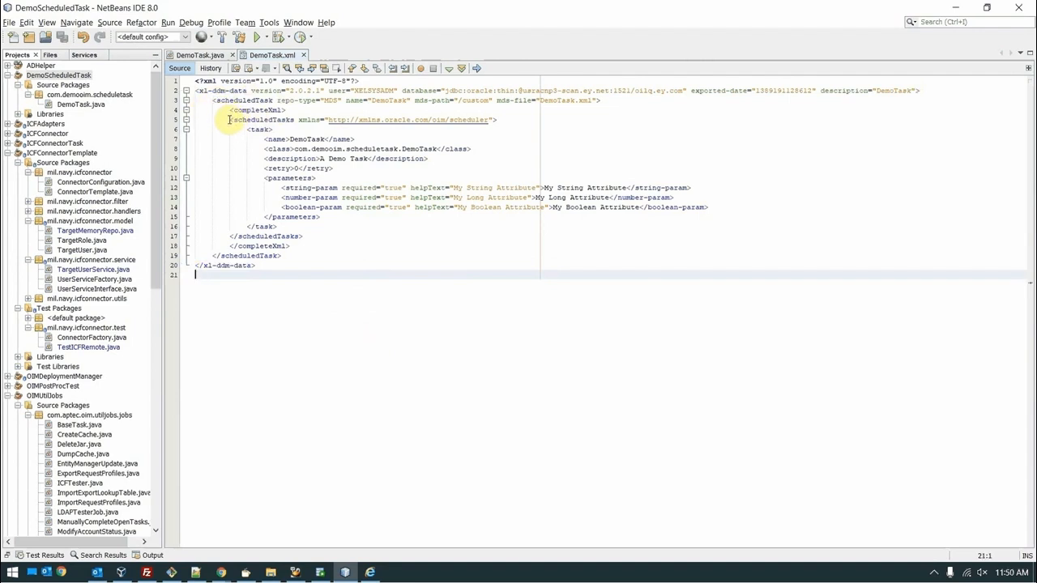
{"action": "left_click_drag", "start_coordinate": [229, 120], "coordinate": [318, 237]}
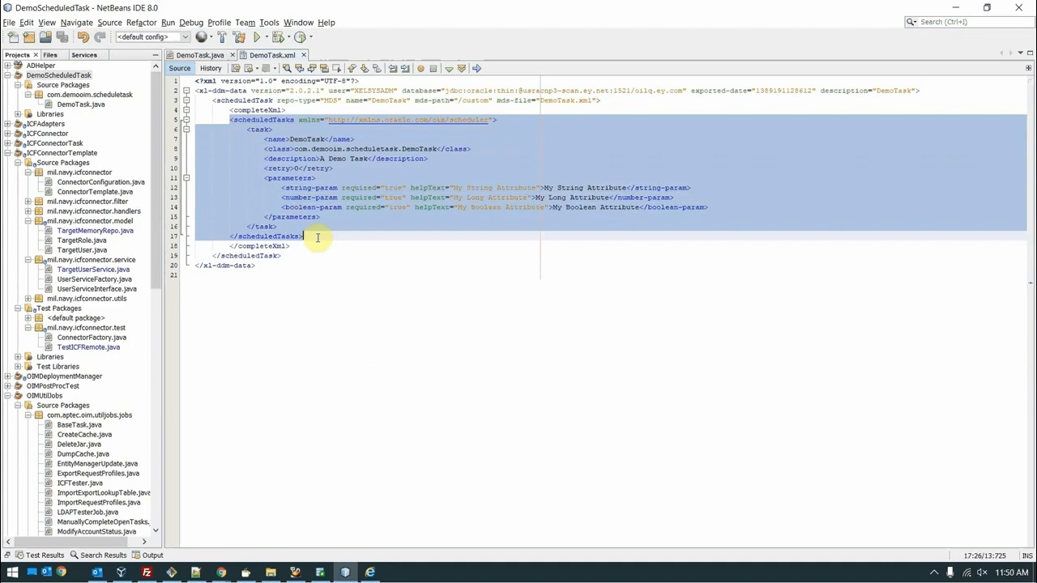
{"action": "left_click", "coordinate": [337, 178]}
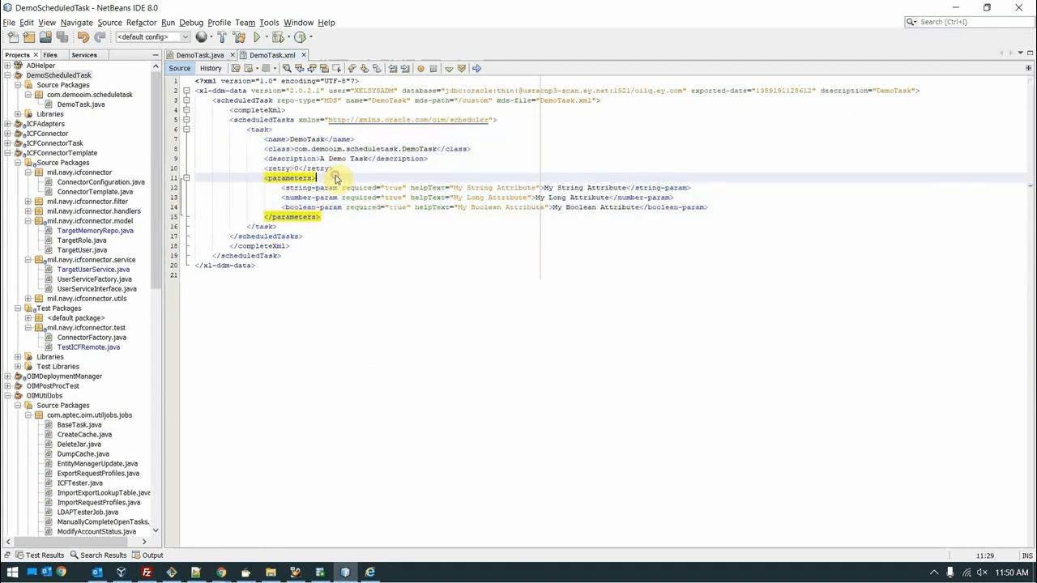
{"action": "left_click_drag", "start_coordinate": [231, 120], "coordinate": [237, 134]}
{"action": "left_click", "coordinate": [230, 130]}
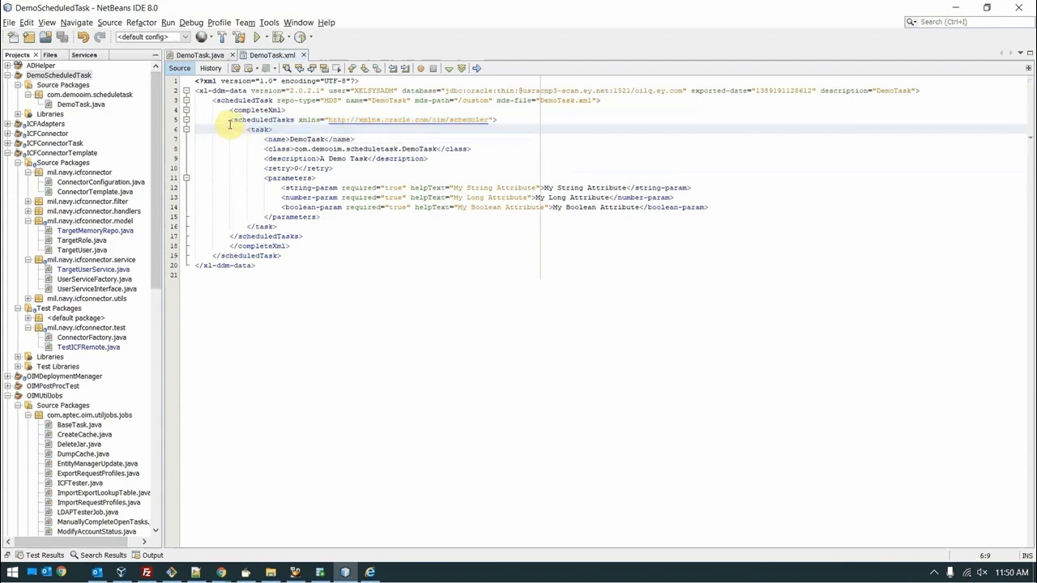
{"action": "key", "text": "alt+Tab"}
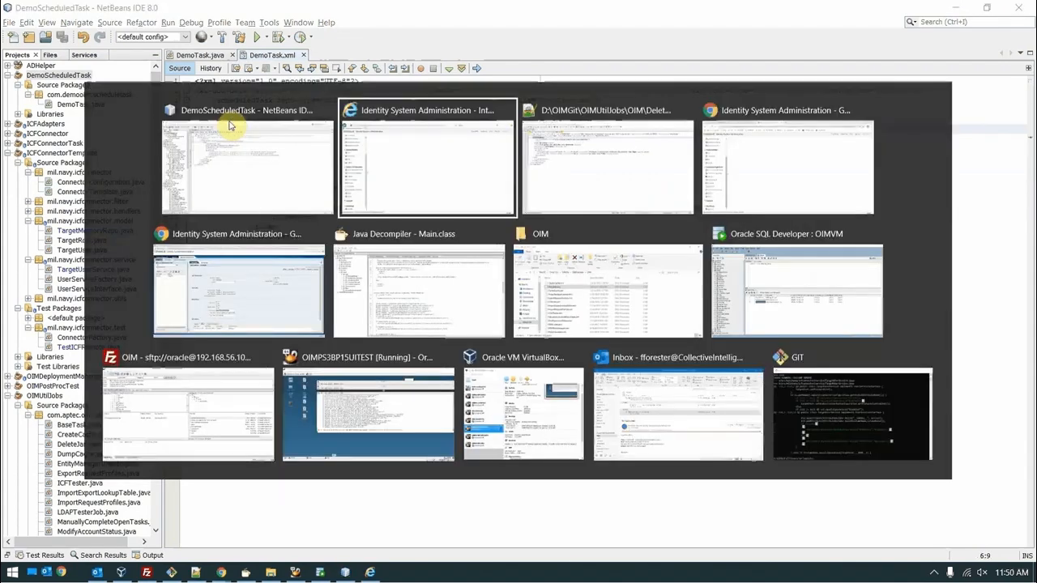
{"action": "key", "text": "alt+Tab"}
Step: Compare DeleteJar.xml's header lines 1–4 and closing lines 17–19, then return to NetBeans
{"action": "left_click", "coordinate": [195, 122]}
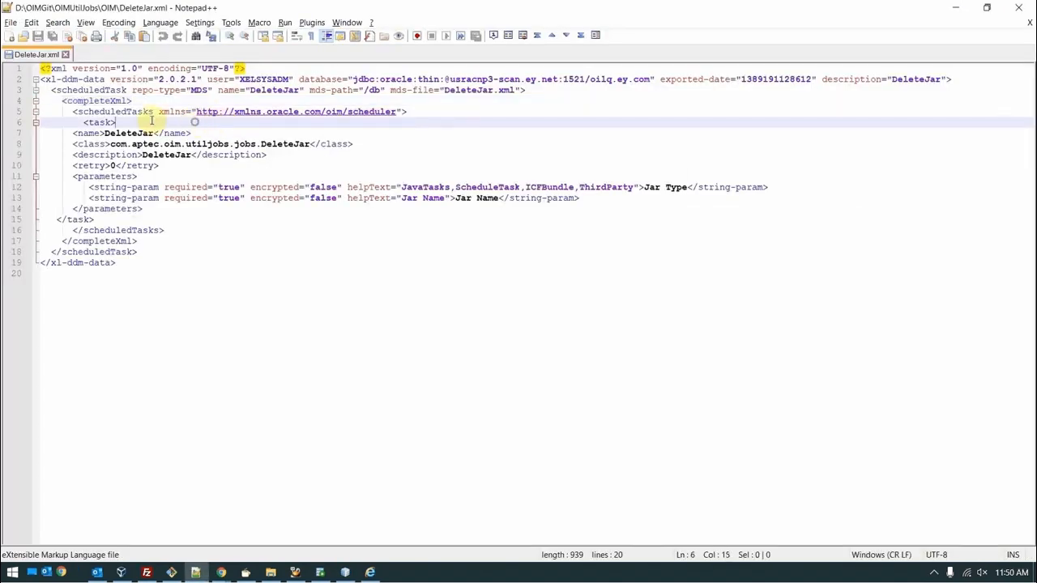
{"action": "left_click_drag", "start_coordinate": [139, 101], "coordinate": [35, 70]}
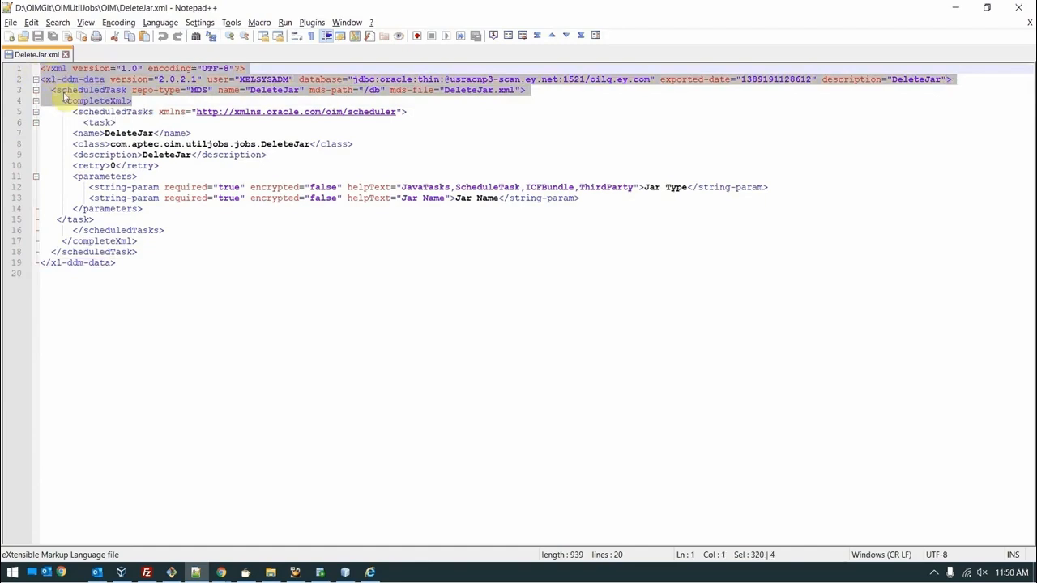
{"action": "key", "text": "alt+Tab"}
{"action": "key", "text": "alt+Tab"}
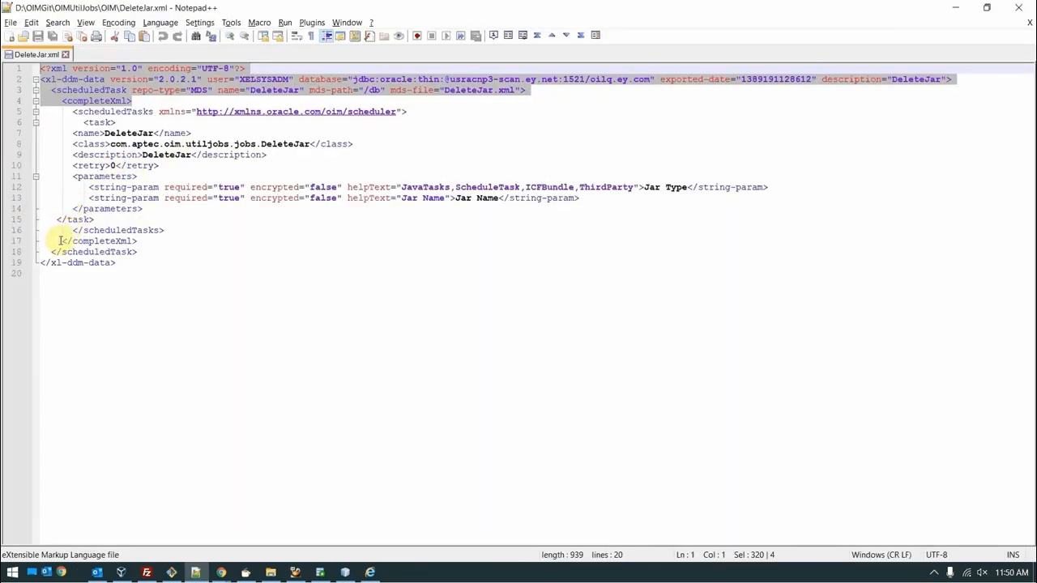
{"action": "left_click_drag", "start_coordinate": [59, 241], "coordinate": [107, 272]}
{"action": "key", "text": "alt+Tab"}
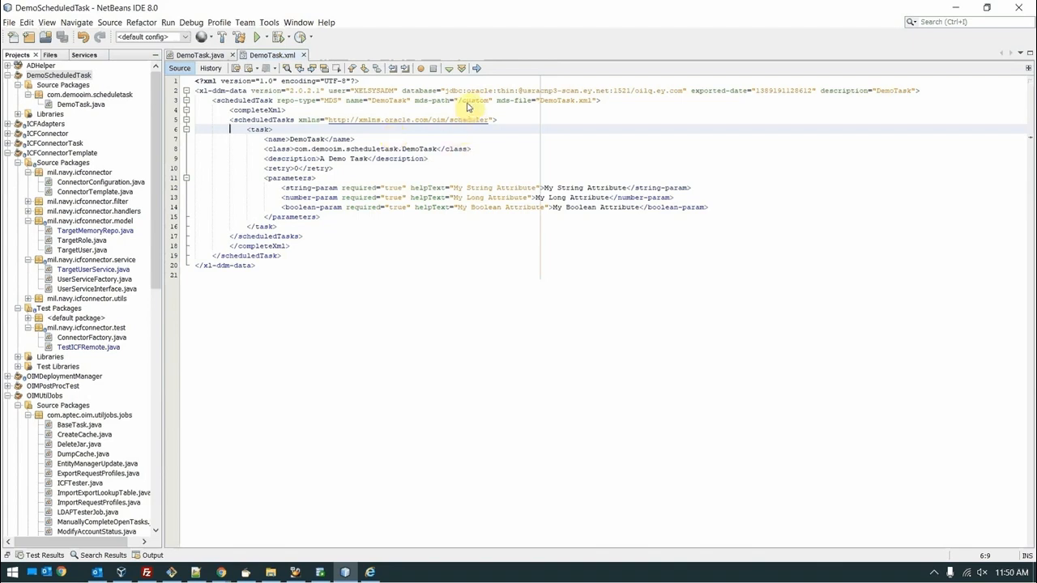
Step: Check DemoTask.xml's name, description, mds-path 'custom' and mds-file values, then go to the admin console
{"action": "double_click", "coordinate": [473, 101]}
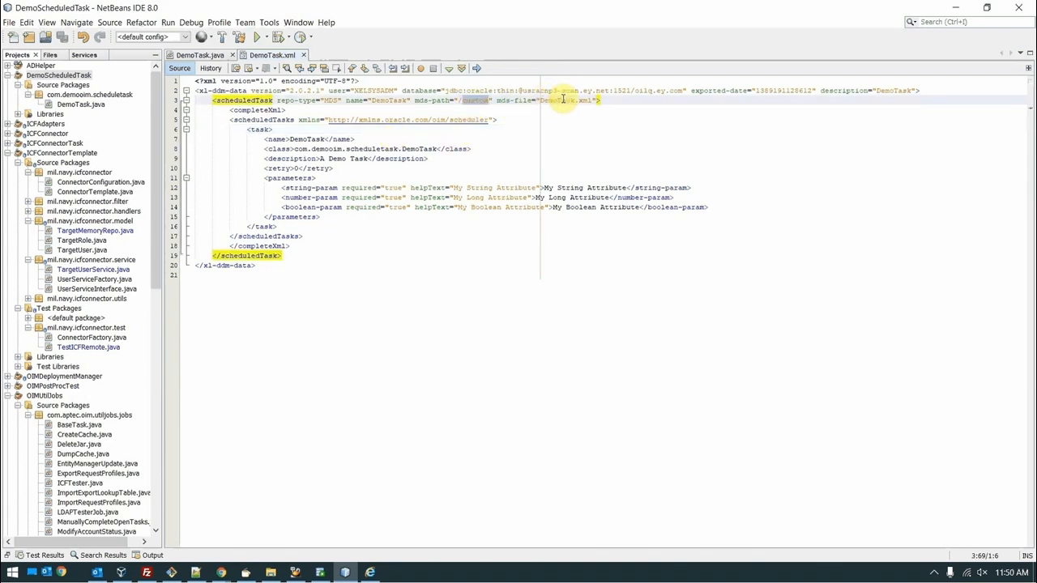
{"action": "double_click", "coordinate": [900, 90]}
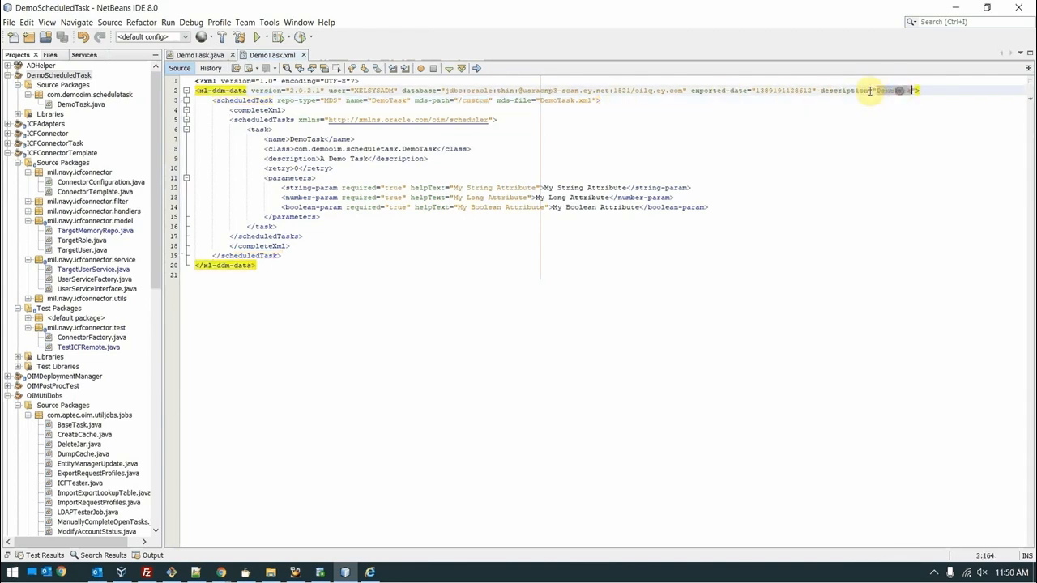
{"action": "double_click", "coordinate": [544, 101]}
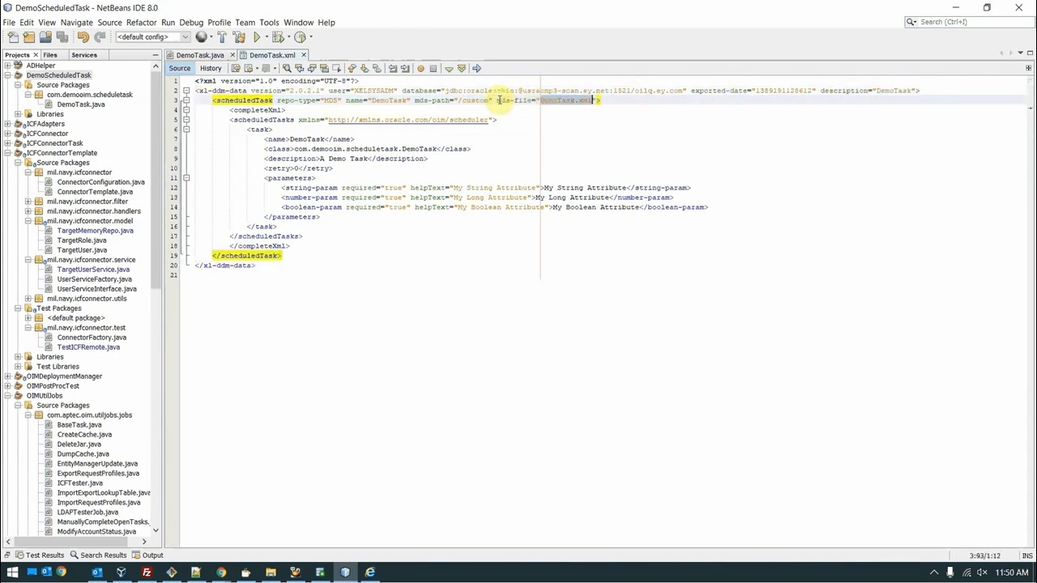
{"action": "double_click", "coordinate": [467, 101]}
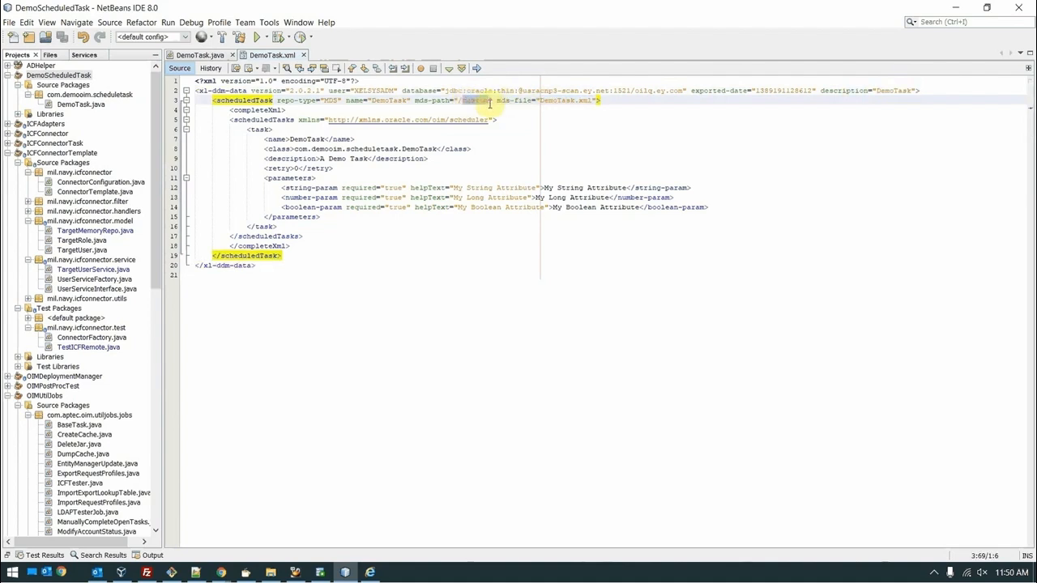
{"action": "double_click", "coordinate": [380, 100]}
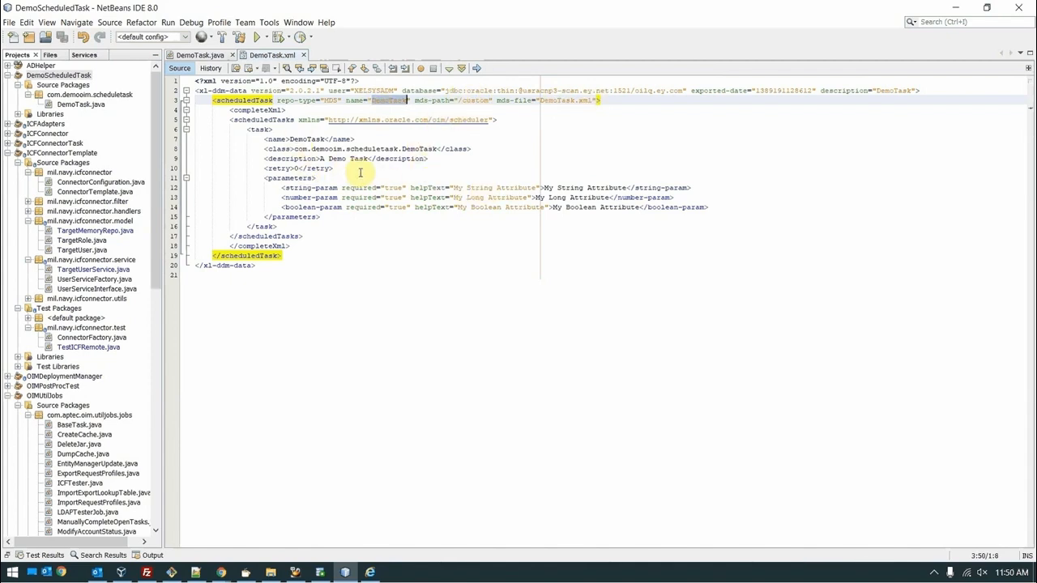
{"action": "key", "text": "alt+Tab"}
{"action": "key", "text": "alt+Tab"}
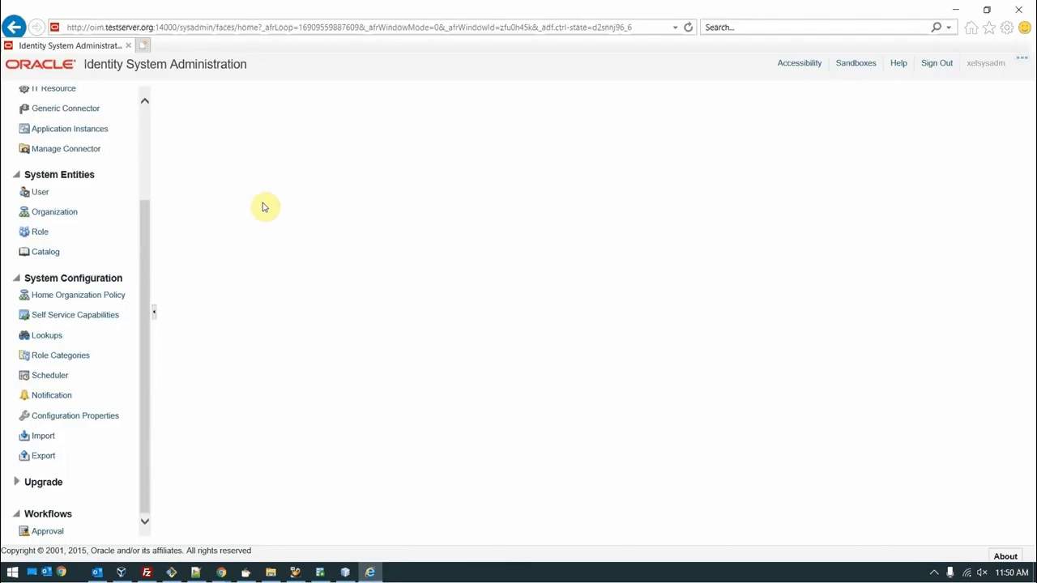
Step: Import DemoTask.xml through Deployment Manager, acknowledge the success message, and close the import window
{"action": "left_click", "coordinate": [40, 437]}
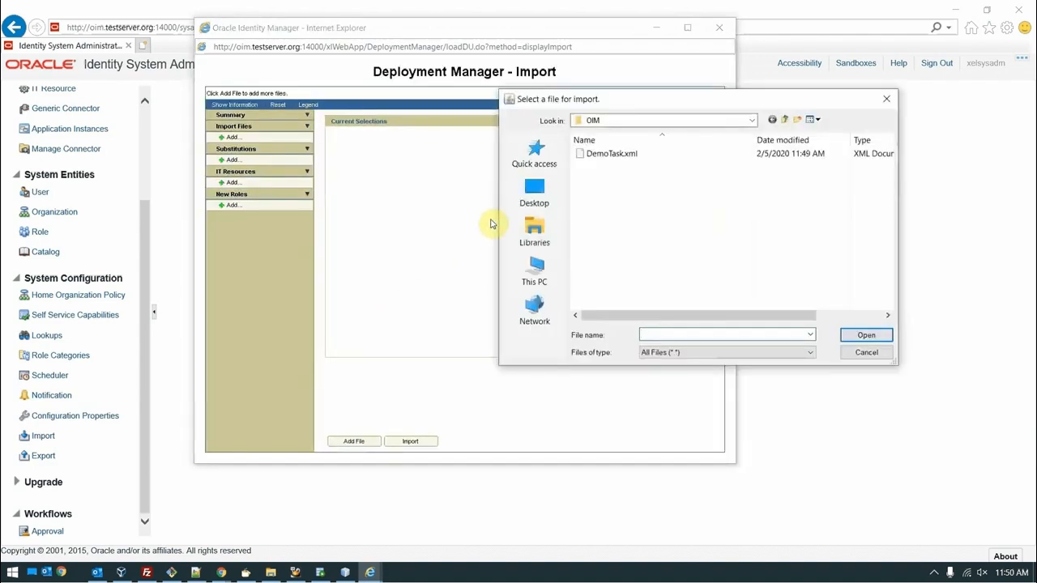
{"action": "double_click", "coordinate": [597, 151]}
{"action": "left_click", "coordinate": [544, 342]}
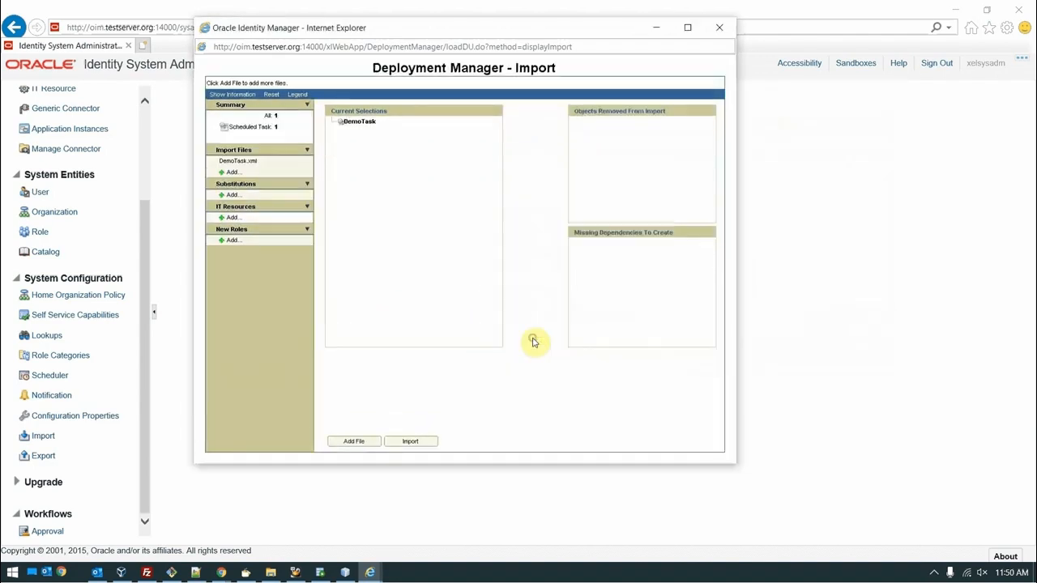
{"action": "left_click", "coordinate": [417, 441]}
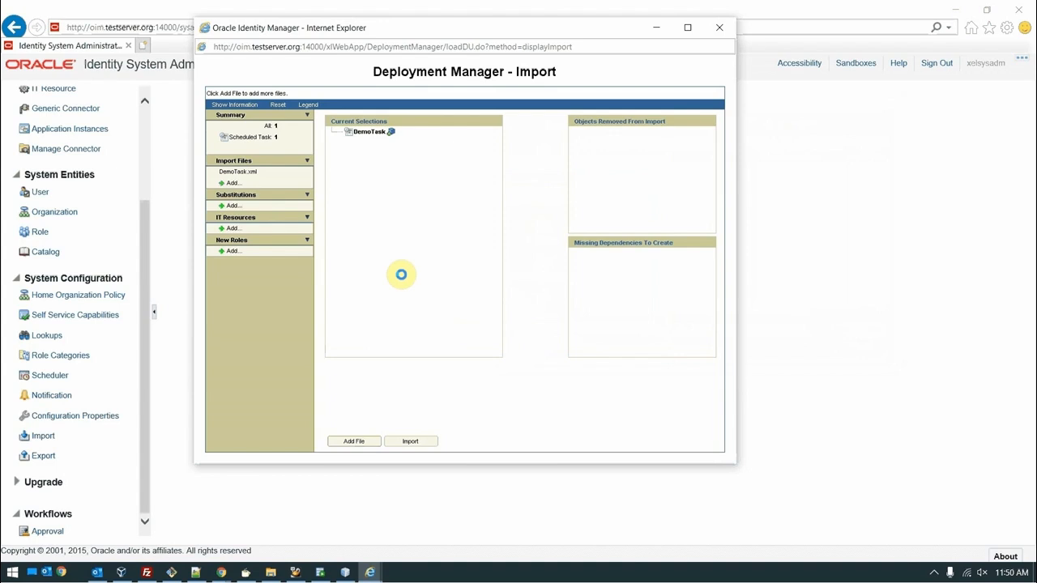
{"action": "left_click", "coordinate": [408, 278]}
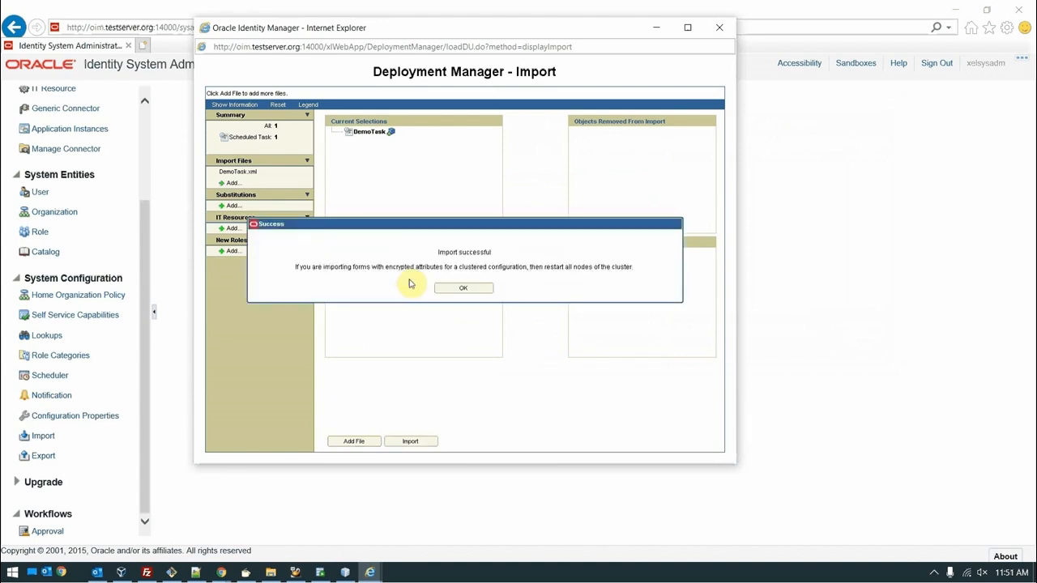
{"action": "left_click", "coordinate": [443, 287]}
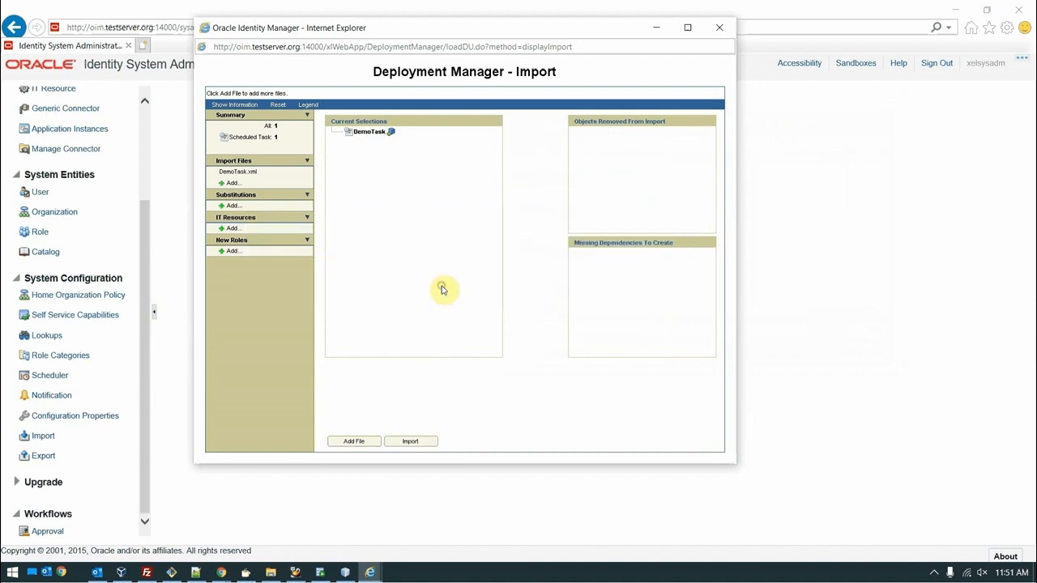
{"action": "left_click", "coordinate": [719, 28]}
{"action": "key", "text": "alt+Tab"}
{"action": "key", "text": "alt+Tab"}
{"action": "key", "text": "alt+Tab"}
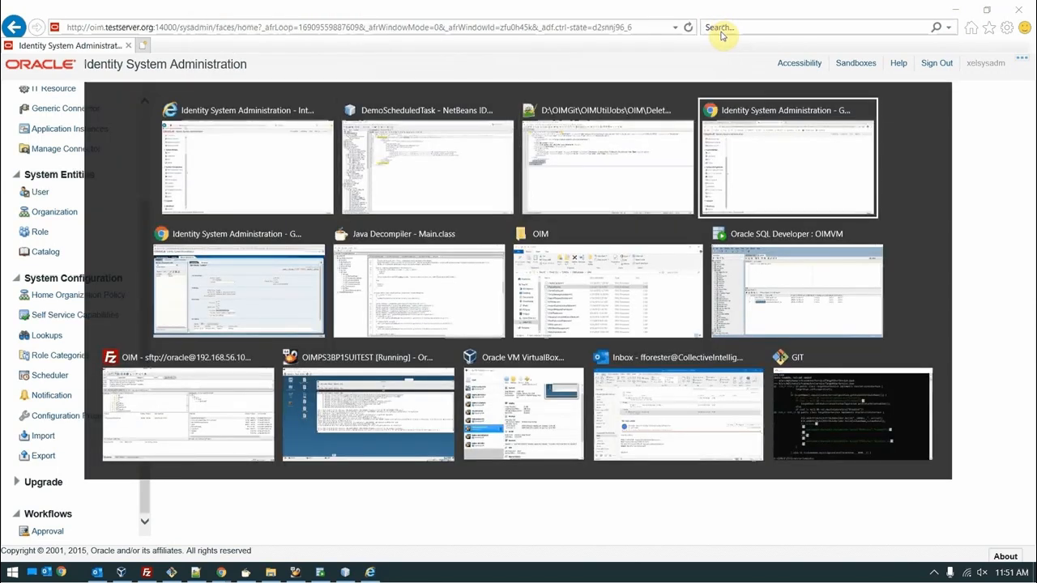
{"action": "key", "text": "alt+Tab"}
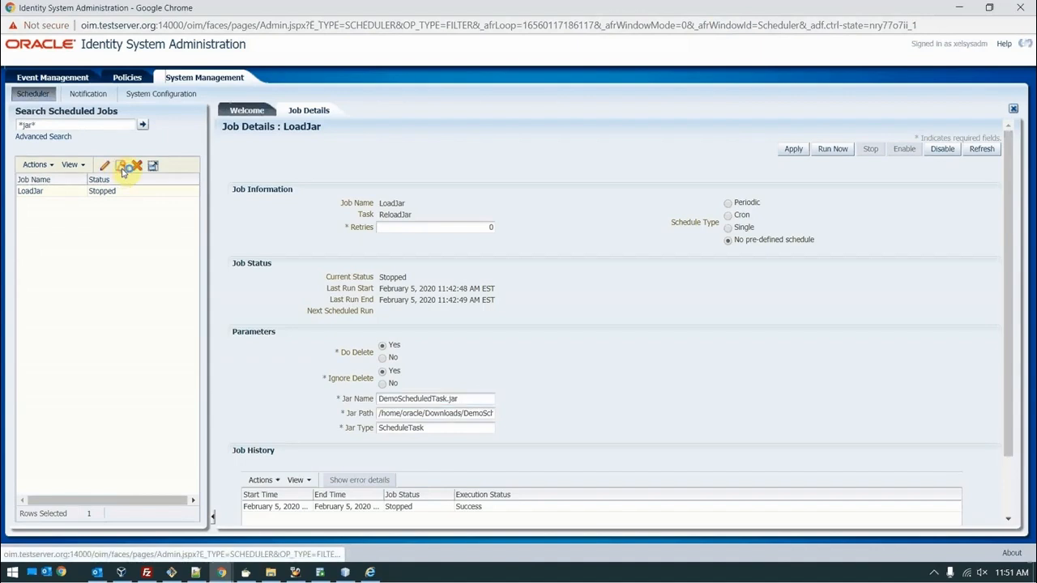
Step: Start a new scheduled job and name it DemoJob
{"action": "left_click", "coordinate": [121, 167]}
{"action": "left_click", "coordinate": [469, 208]}
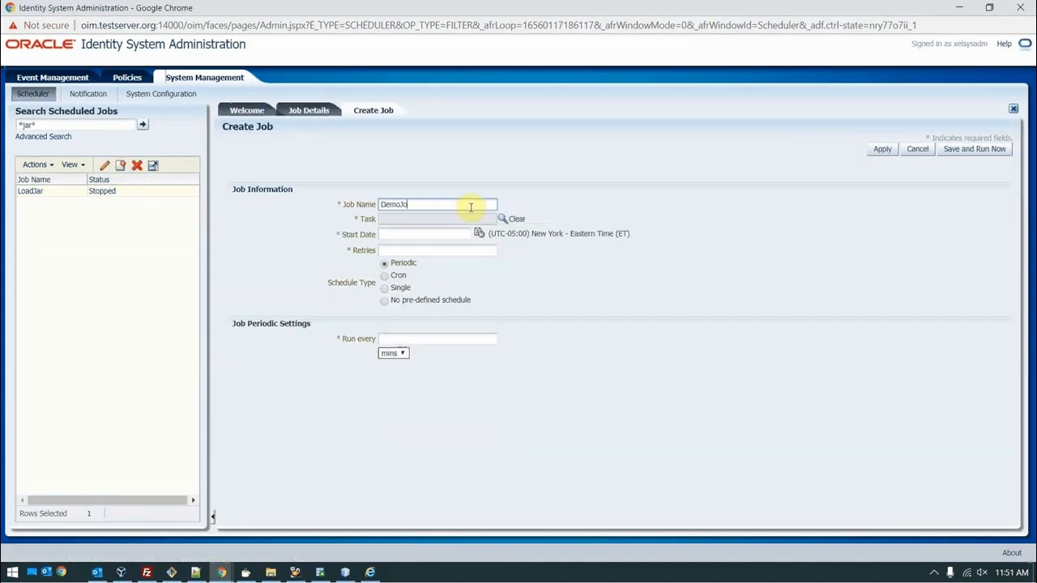
{"action": "type", "text": "DemoJon"}
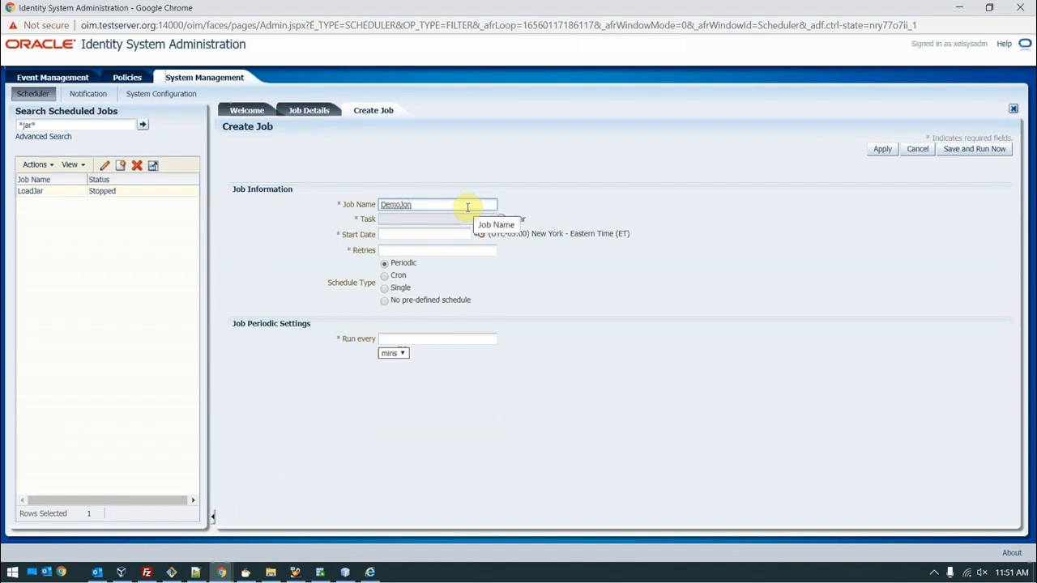
{"action": "key", "text": "BackSpace"}
{"action": "type", "text": "b"}
Step: Search the scheduled tasks and select DemoTask as the job's task
{"action": "left_click", "coordinate": [508, 219]}
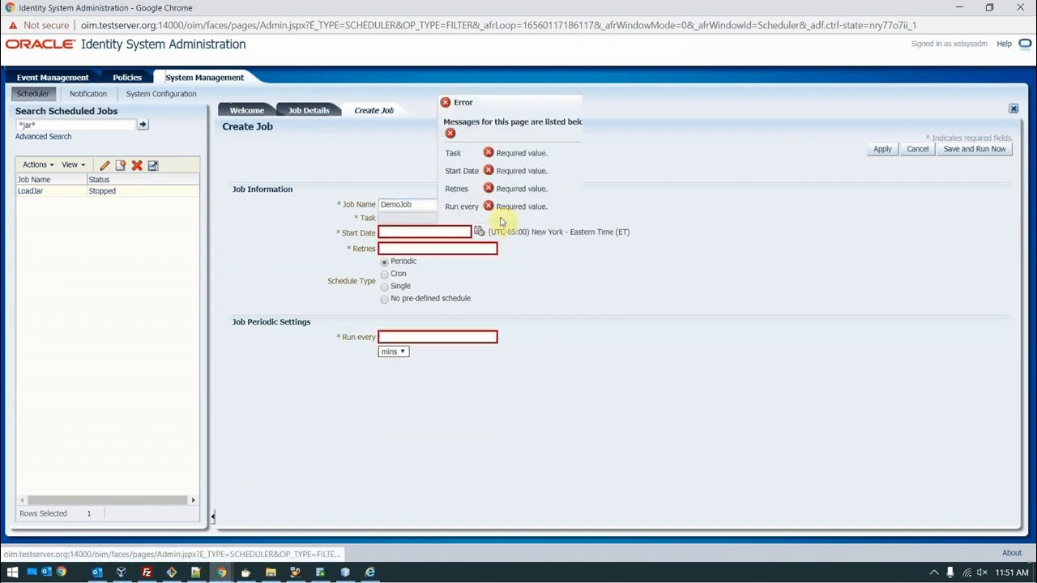
{"action": "left_click", "coordinate": [576, 230]}
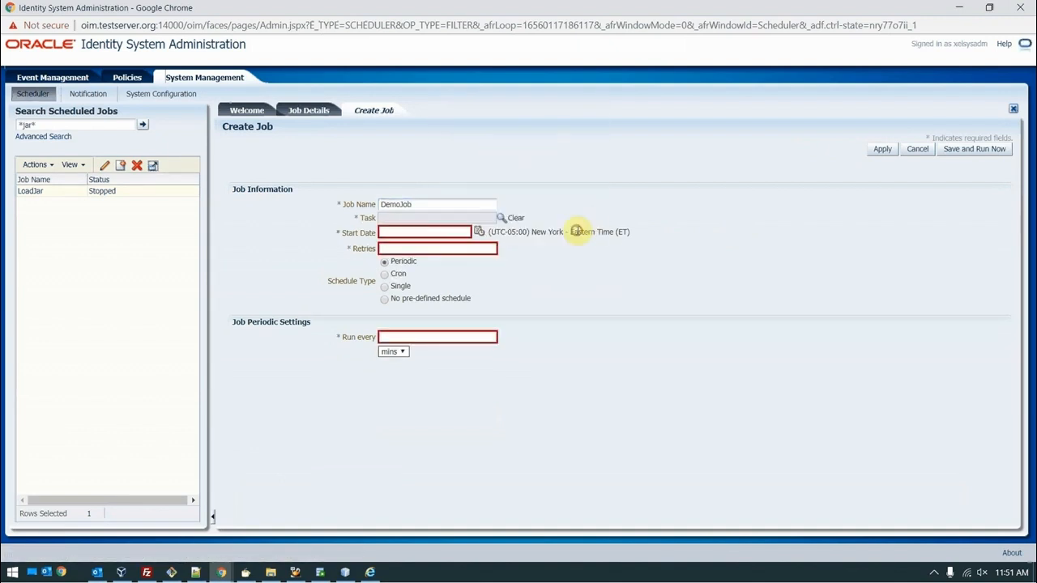
{"action": "left_click", "coordinate": [501, 218]}
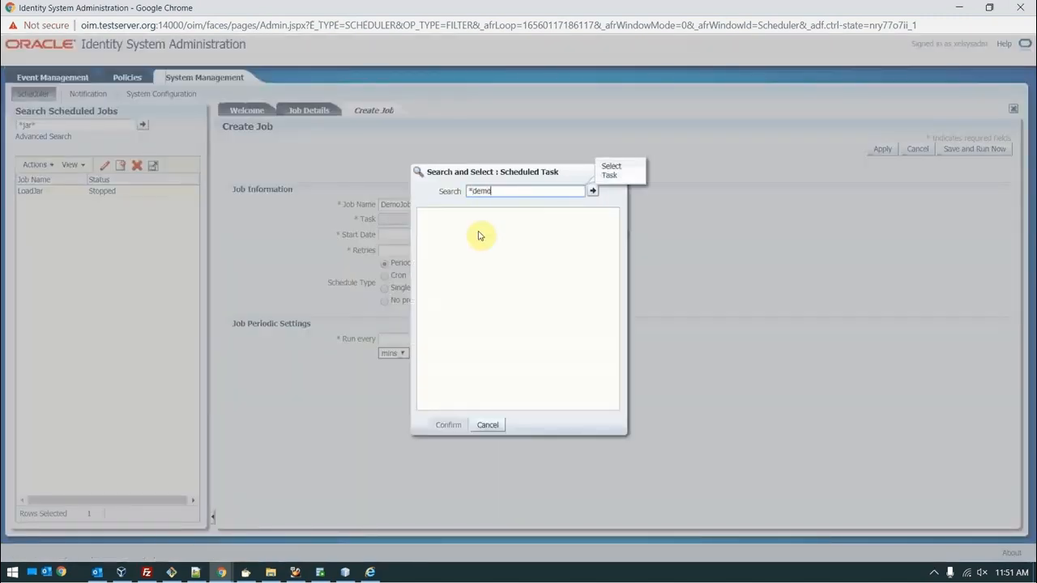
{"action": "key", "text": "Return"}
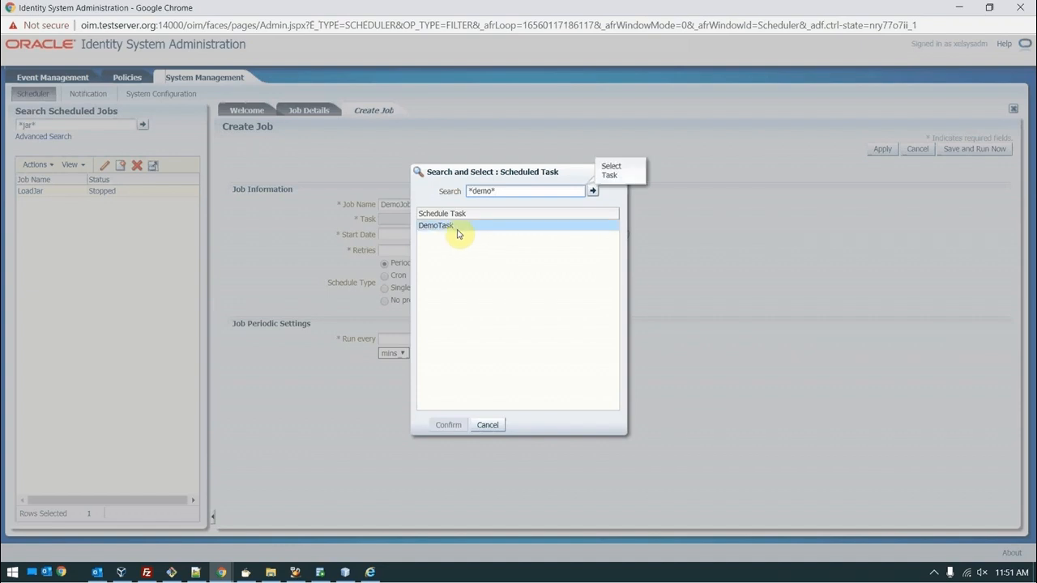
{"action": "left_click", "coordinate": [440, 226]}
{"action": "left_click", "coordinate": [456, 427]}
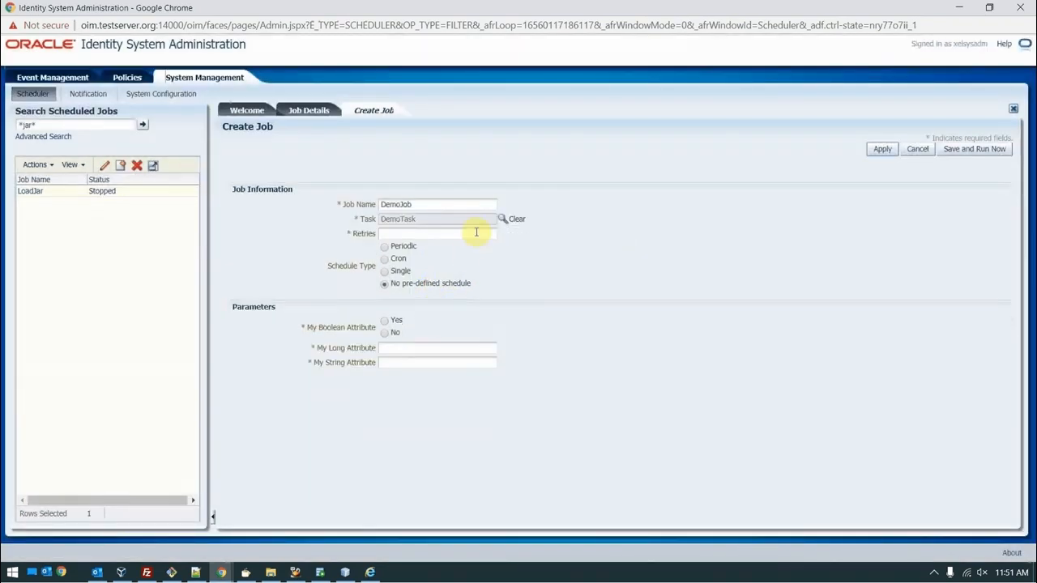
Step: Set Retries 0, Boolean Yes, Long 100, String Stringvalue, and save DemoJob
{"action": "left_click", "coordinate": [480, 233]}
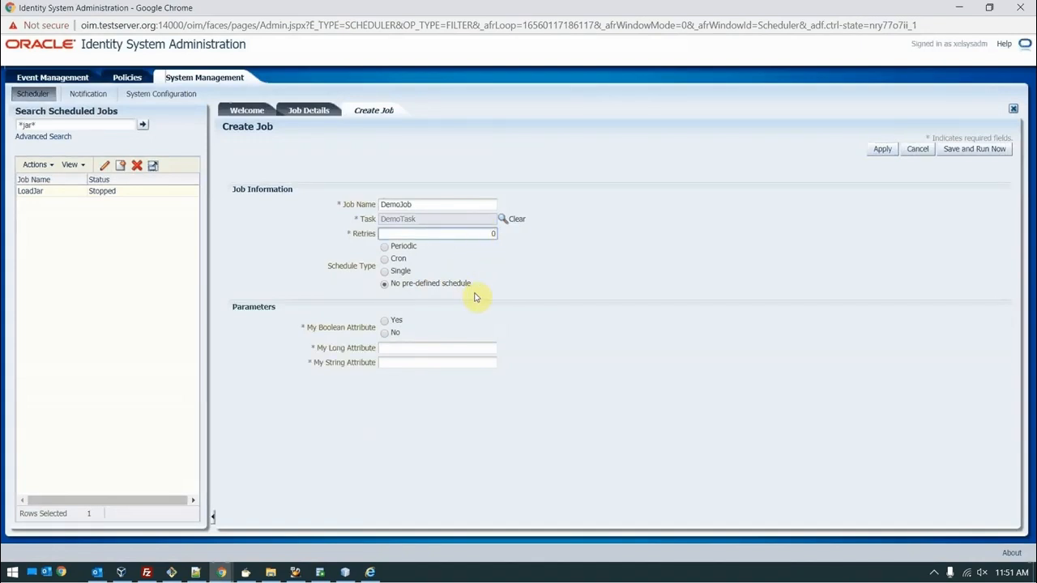
{"action": "left_click", "coordinate": [385, 321]}
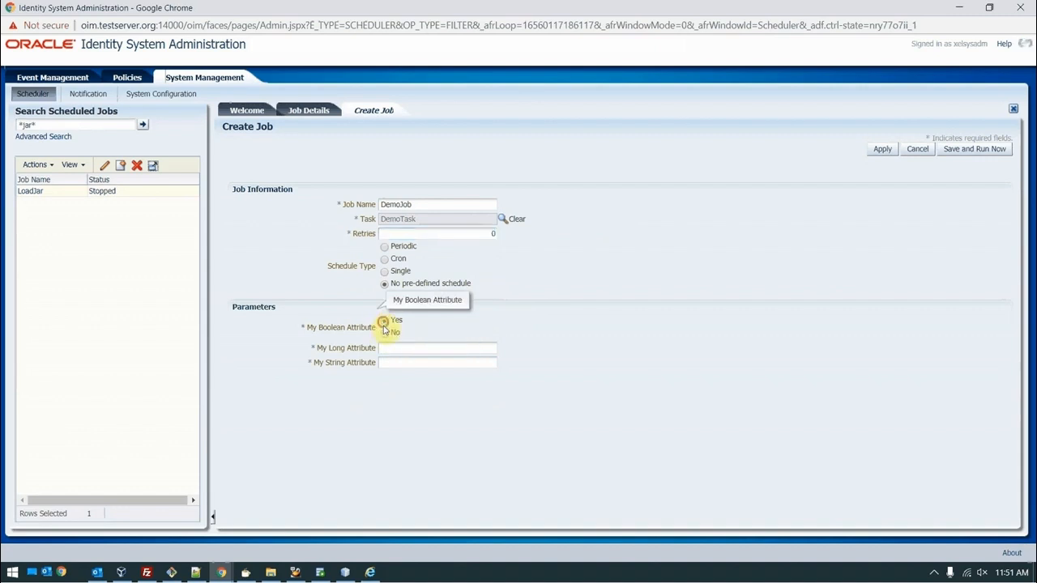
{"action": "left_click", "coordinate": [386, 347]}
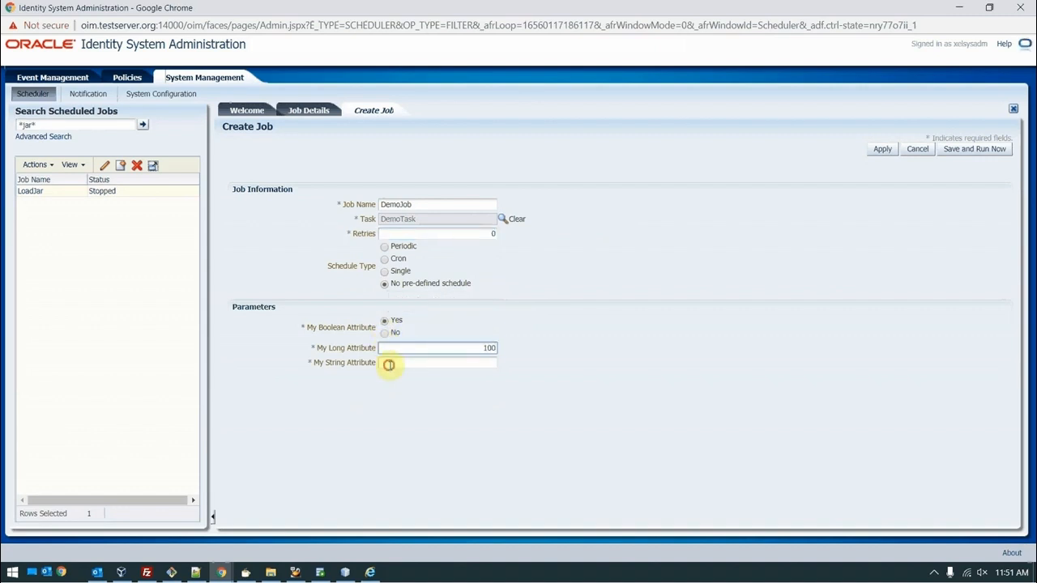
{"action": "left_click", "coordinate": [389, 365]}
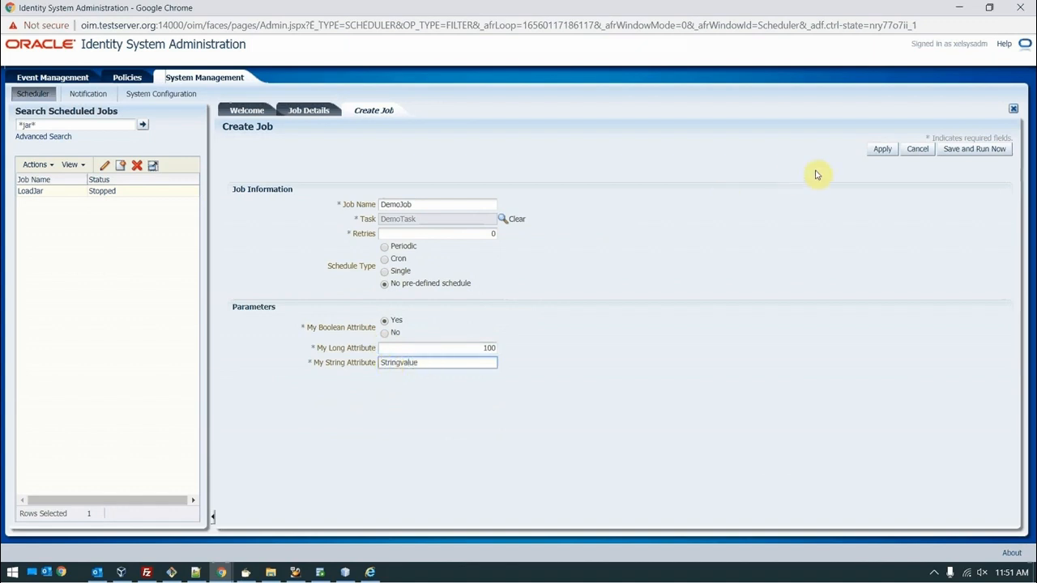
{"action": "left_click", "coordinate": [879, 153]}
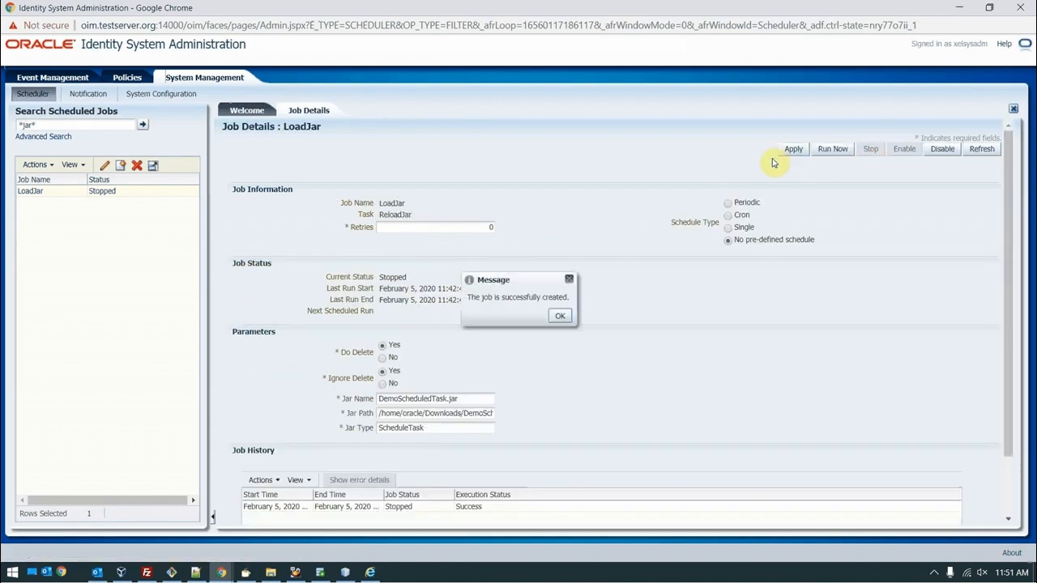
Step: Search *demo*, open DemoJob, run it now, and refresh to see the Success history entry
{"action": "left_click", "coordinate": [563, 315]}
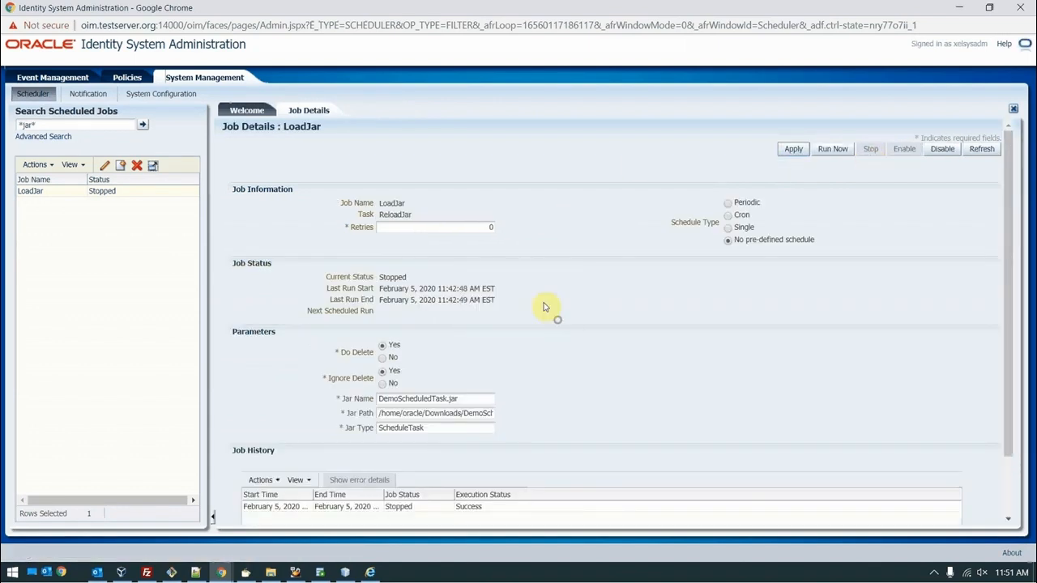
{"action": "double_click", "coordinate": [33, 127]}
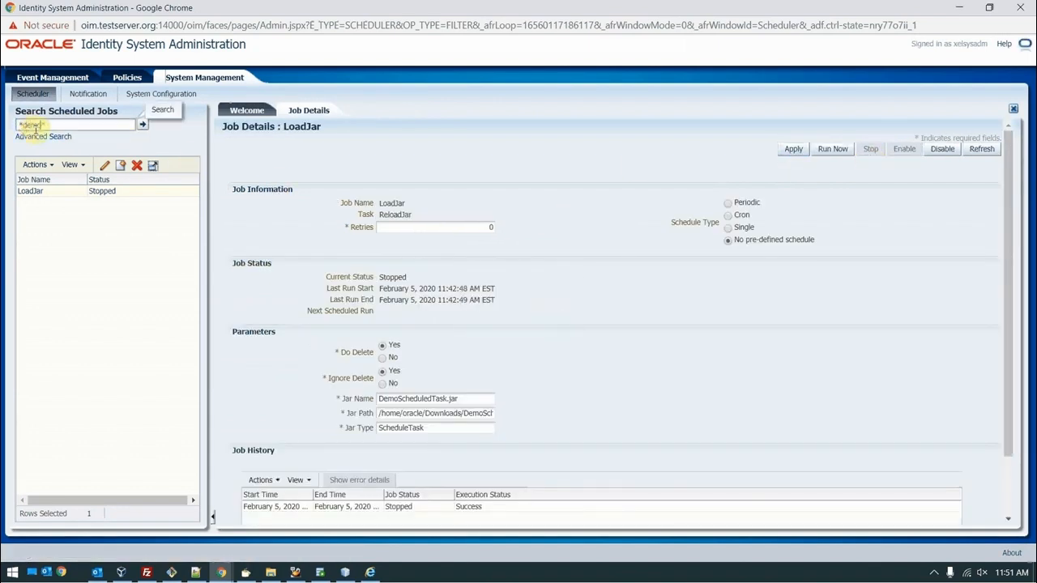
{"action": "left_click", "coordinate": [31, 191]}
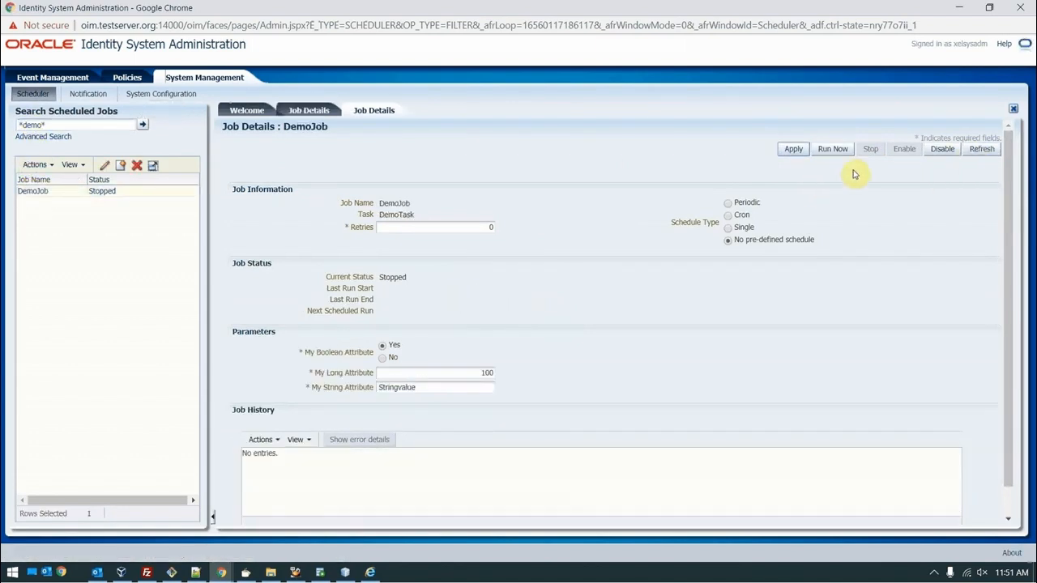
{"action": "left_click", "coordinate": [831, 149]}
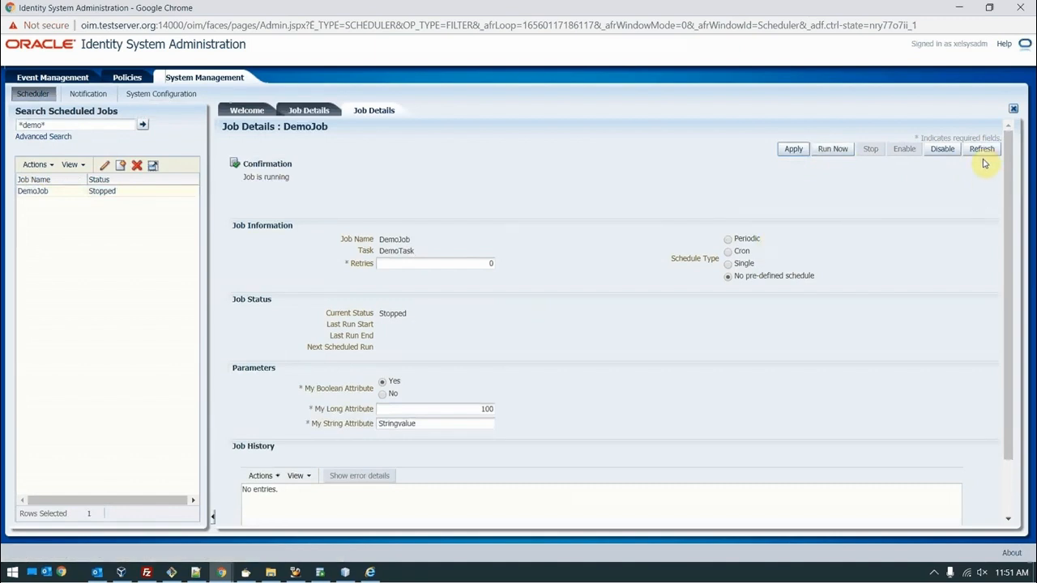
{"action": "left_click", "coordinate": [982, 149]}
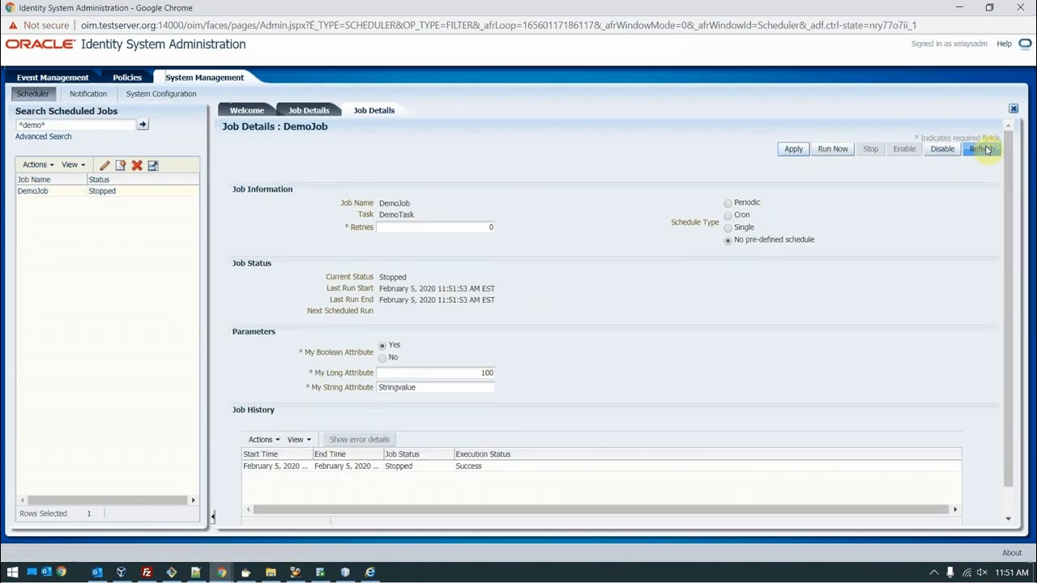
{"action": "key", "text": "alt+Tab"}
Step: Check the OIM server console in the VirtualBox VM for DemoJob's run, then head back to NetBeans
{"action": "key", "text": "Tab"}
{"action": "key", "text": "Tab"}
{"action": "key", "text": "Tab"}
{"action": "key", "text": "Tab"}
{"action": "key", "text": "Tab"}
{"action": "key", "text": "Tab"}
{"action": "key", "text": "Tab"}
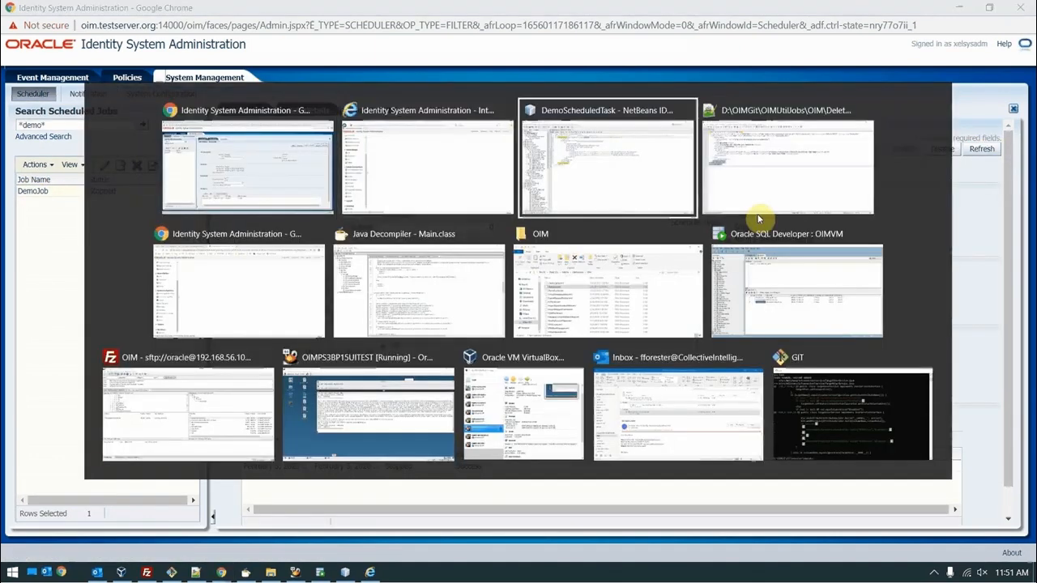
{"action": "key", "text": "Tab"}
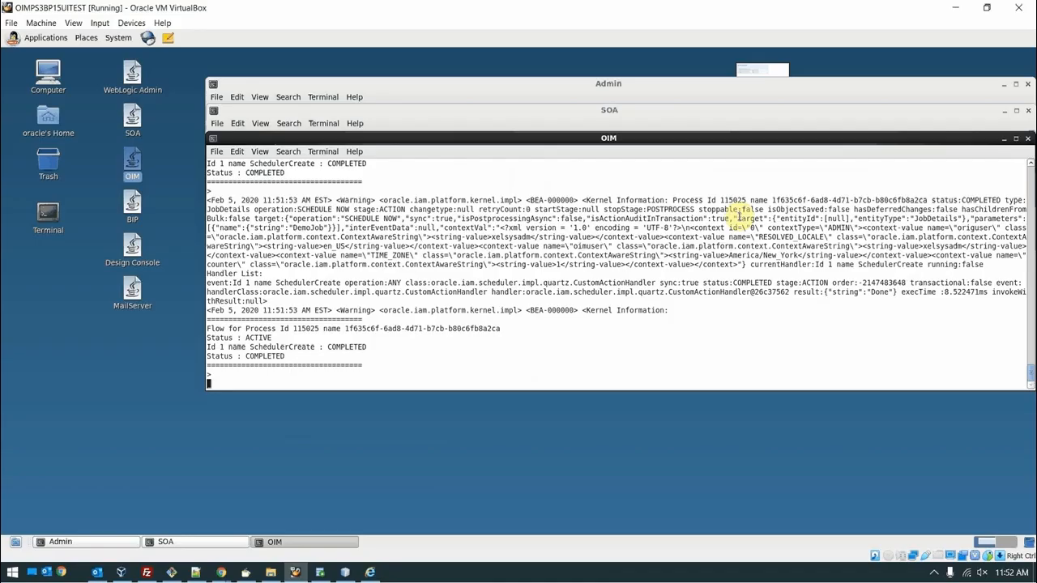
{"action": "left_click", "coordinate": [934, 574]}
{"action": "right_click", "coordinate": [932, 556]}
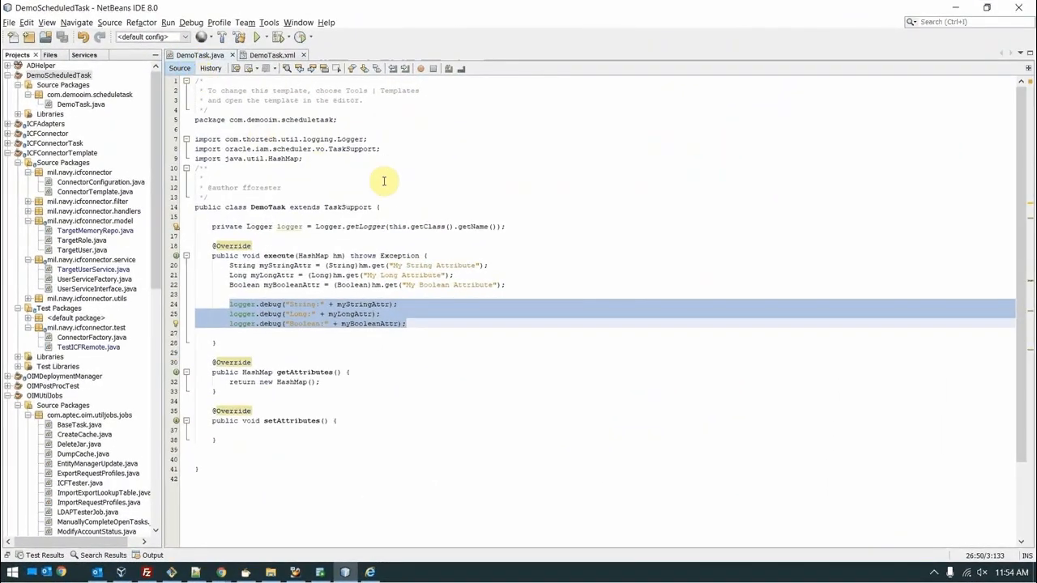
{"action": "scroll", "coordinate": [403, 262], "scroll_direction": "down", "scroll_amount": 2}
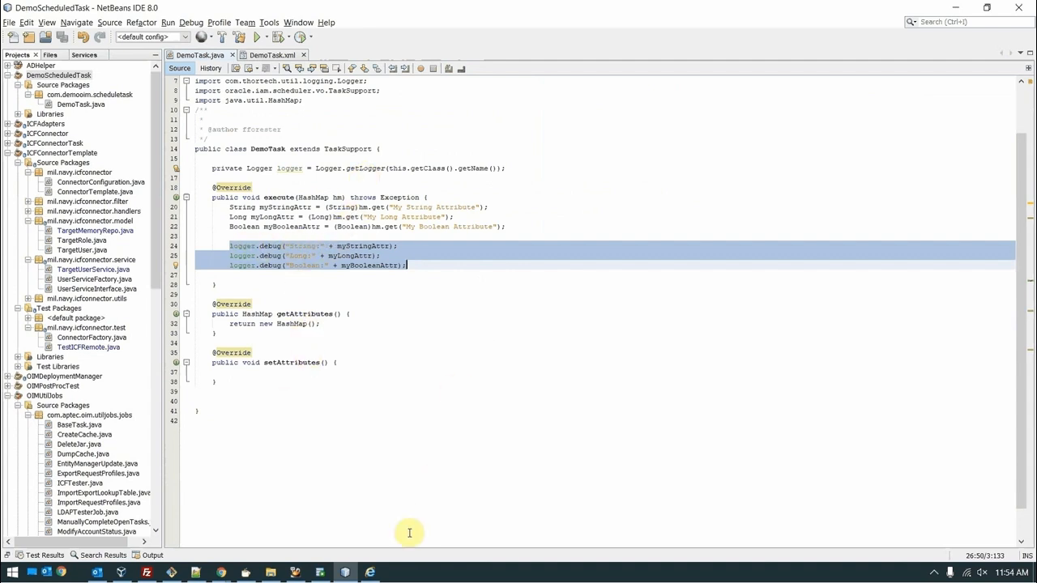
{"action": "mouse_move", "coordinate": [222, 571]}
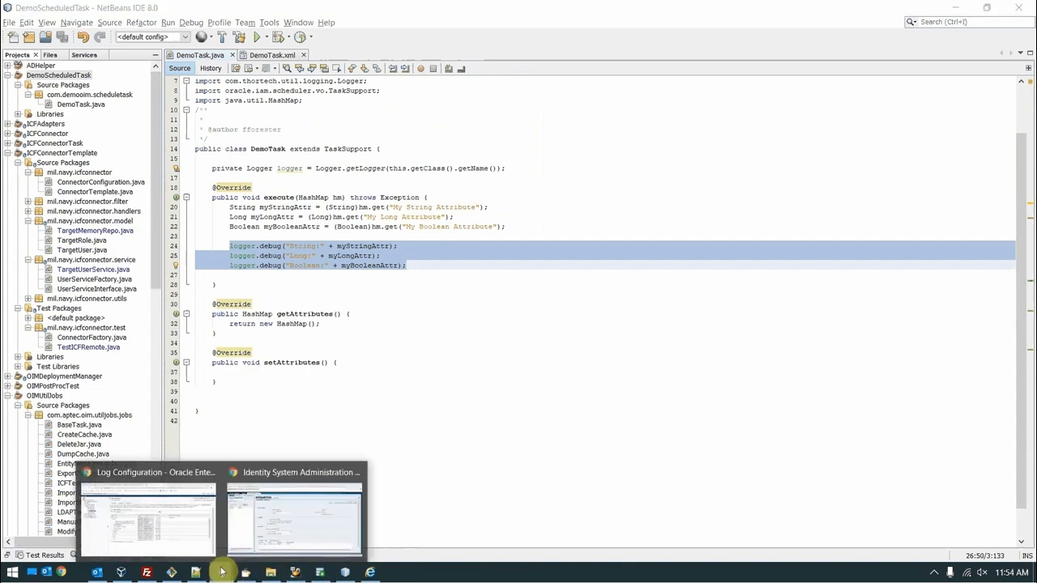
Step: Set the DEMOTASK logger on oim_server1 to TRACE:32 (FINEST) with Persist log level state ticked
{"action": "left_click", "coordinate": [186, 540]}
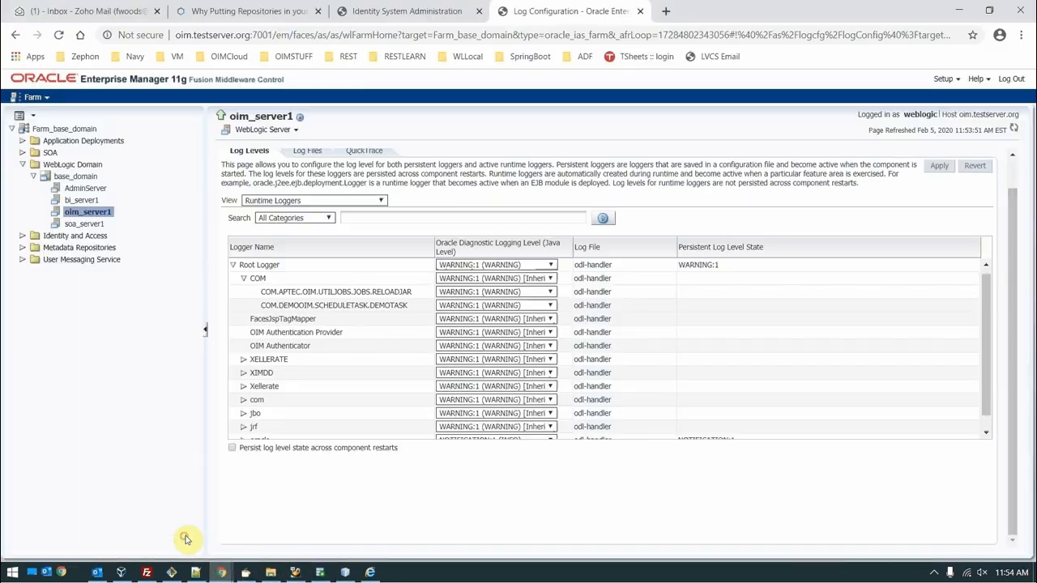
{"action": "right_click", "coordinate": [97, 214]}
{"action": "mouse_move", "coordinate": [163, 247]}
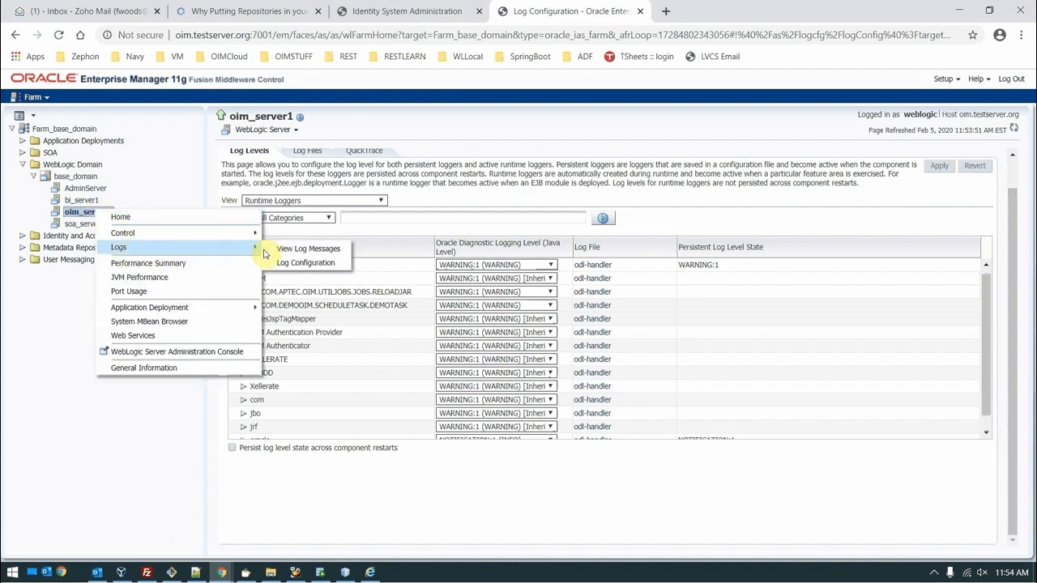
{"action": "left_click", "coordinate": [428, 132]}
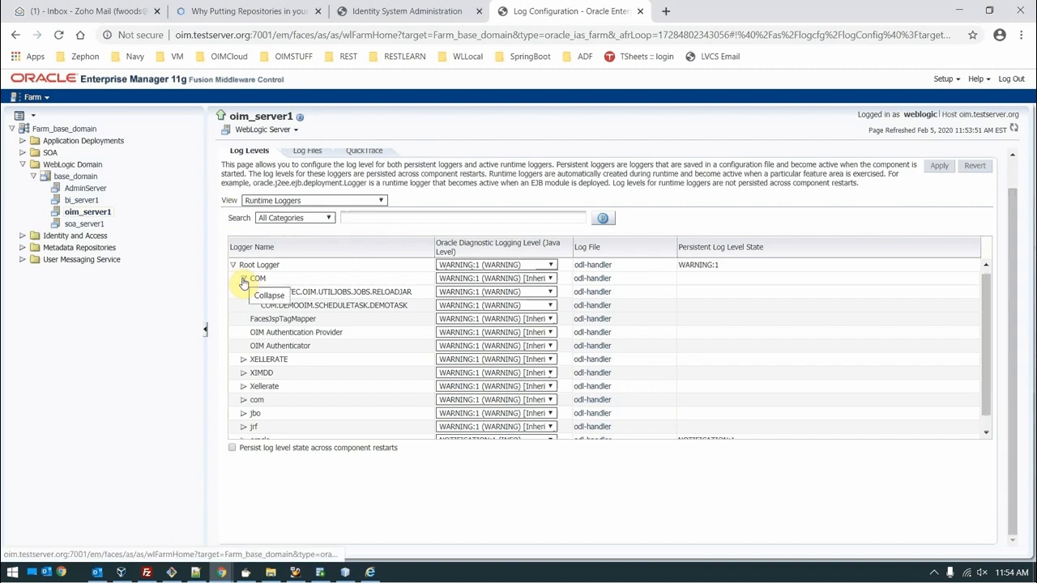
{"action": "key", "text": "alt+Tab"}
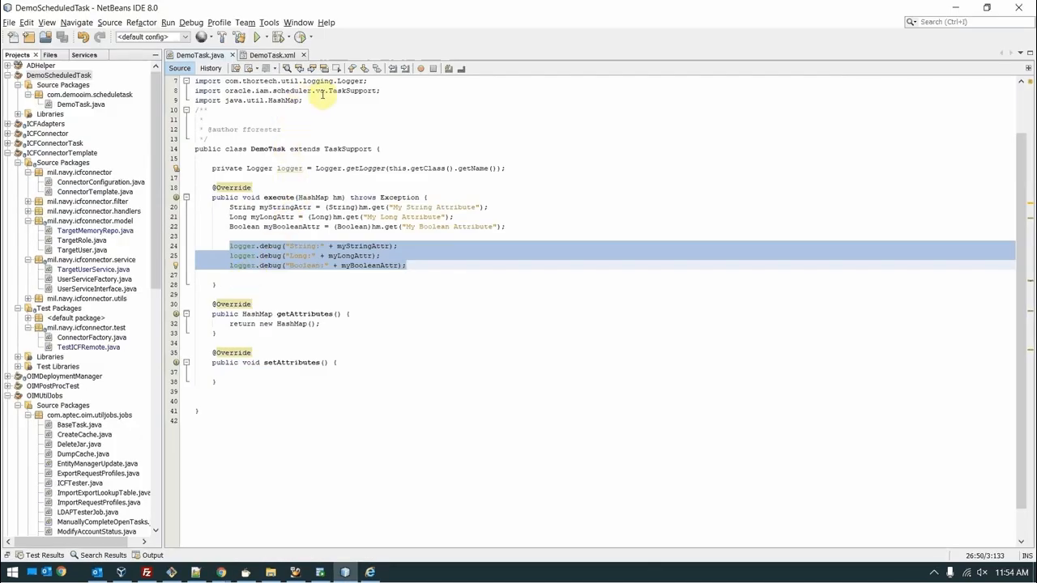
{"action": "key", "text": "alt+Tab"}
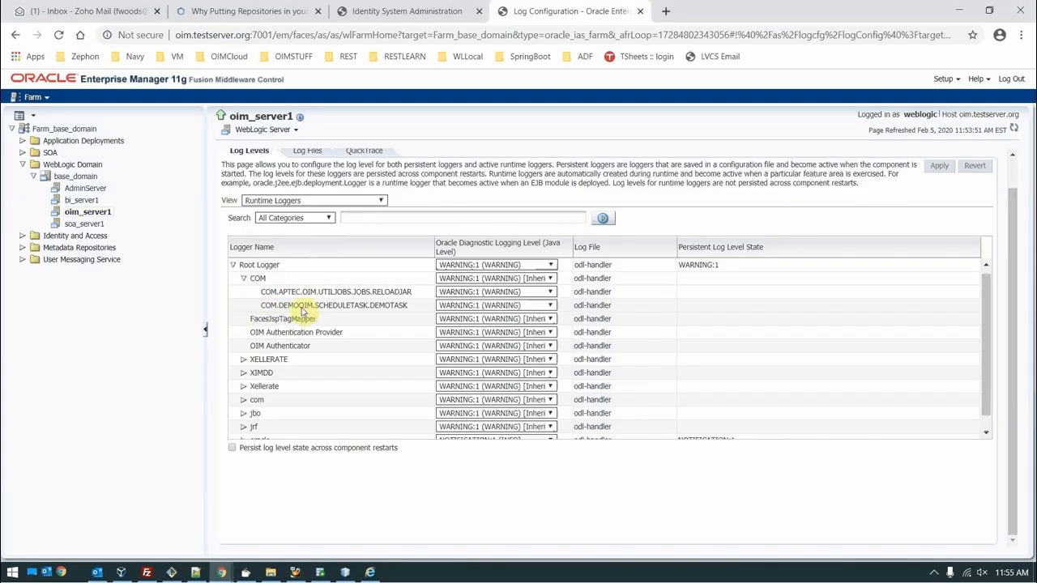
{"action": "left_click", "coordinate": [454, 308]}
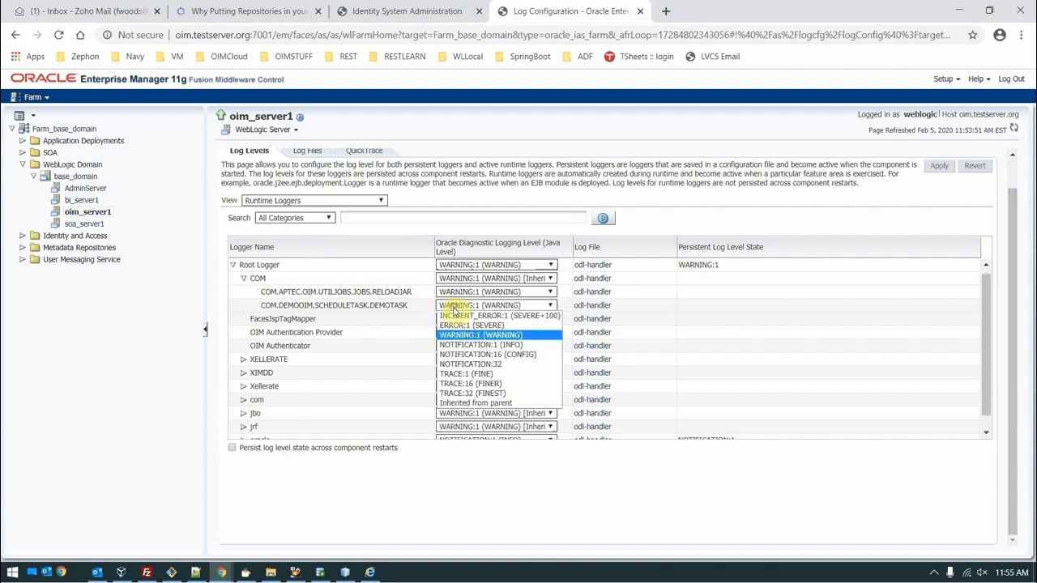
{"action": "left_click", "coordinate": [462, 393]}
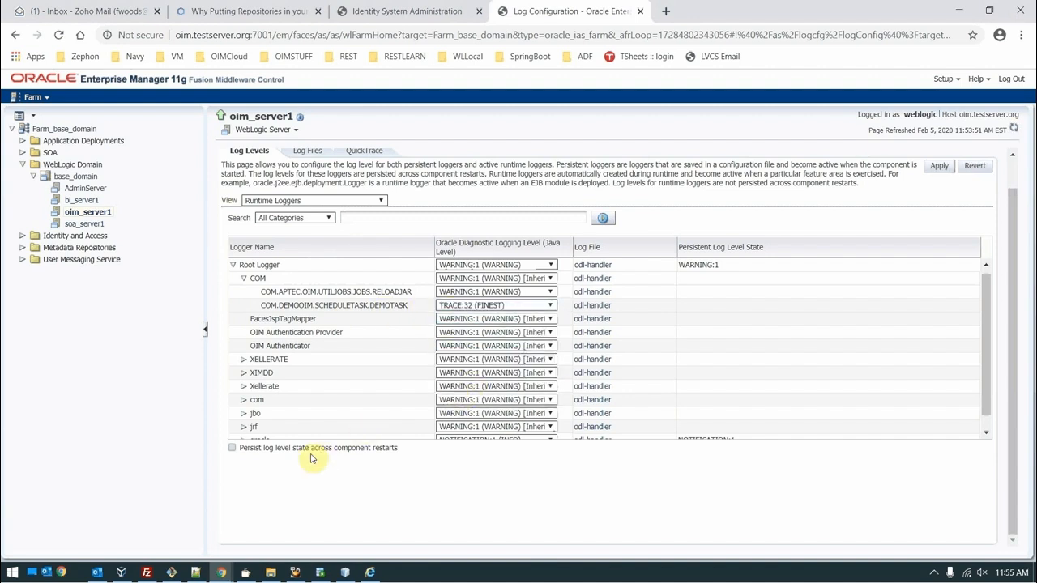
{"action": "left_click", "coordinate": [232, 448]}
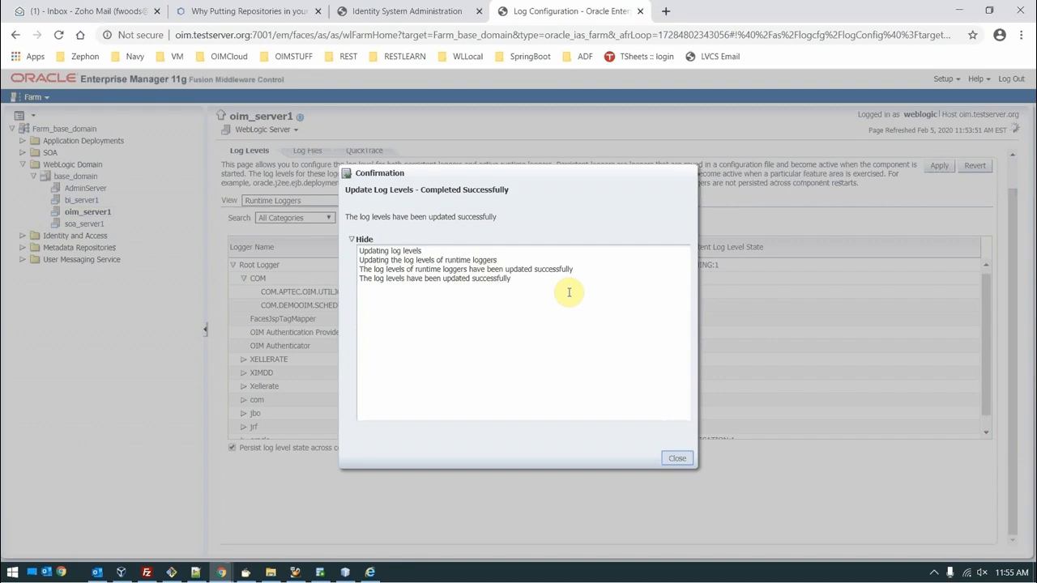
Step: Refresh DemoJob's details, run it again immediately, and watch the OIM console for the completed run
{"action": "key", "text": "alt+Tab"}
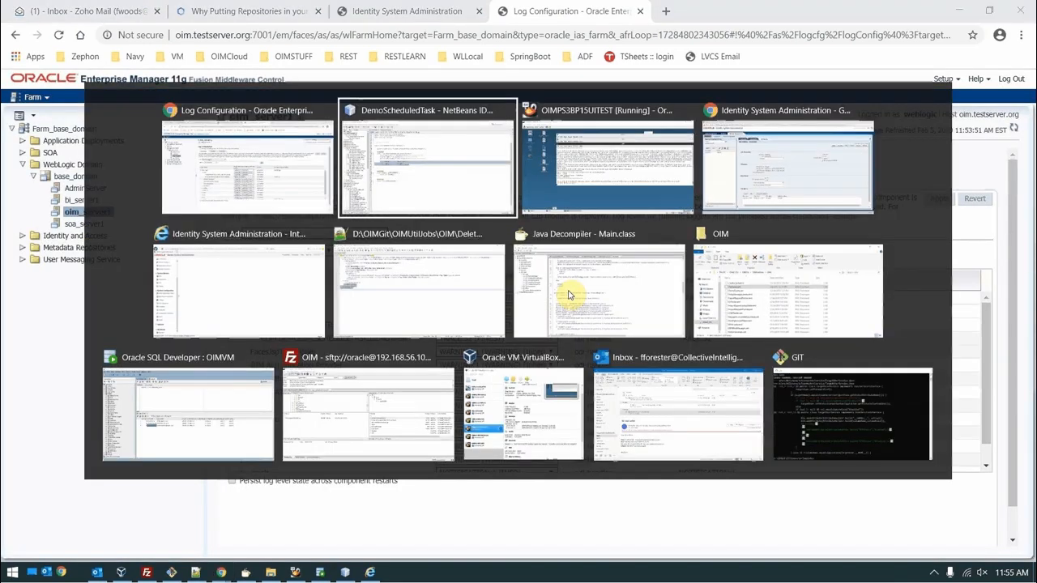
{"action": "key", "text": "Tab"}
{"action": "key", "text": "Tab"}
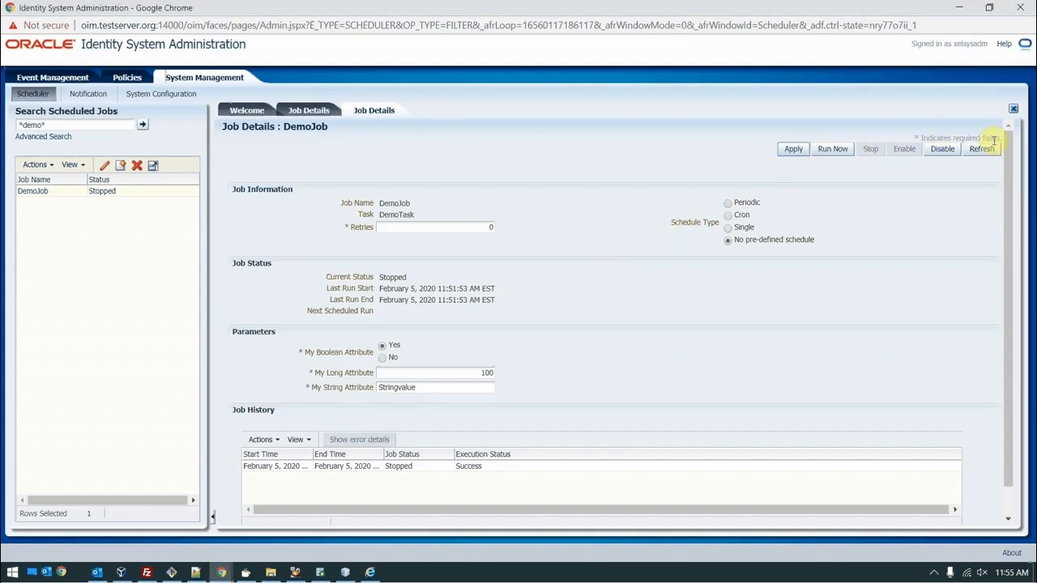
{"action": "left_click", "coordinate": [981, 149]}
{"action": "key", "text": "alt+Tab"}
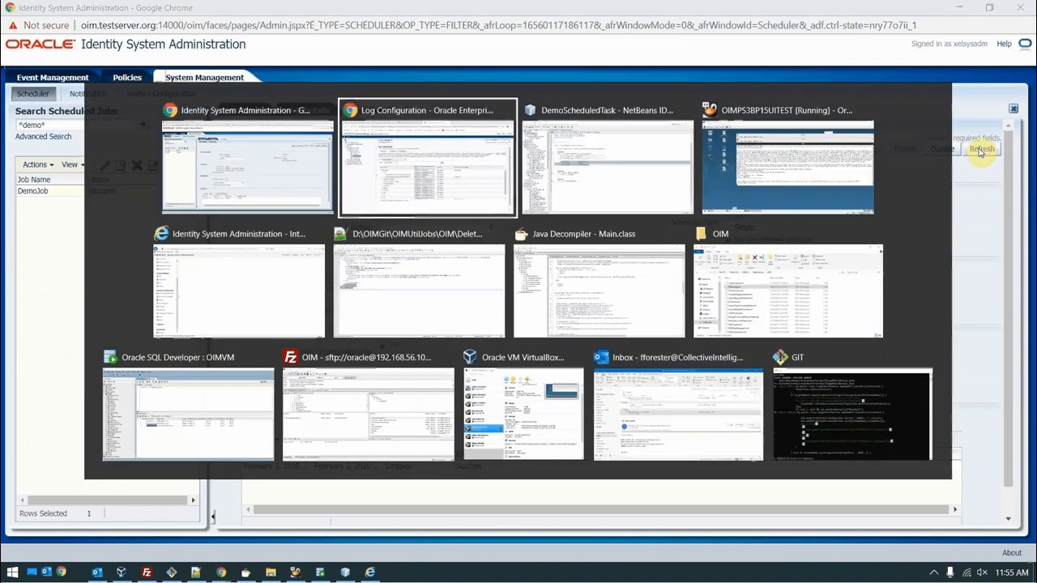
{"action": "key", "text": "Tab"}
{"action": "key", "text": "Tab"}
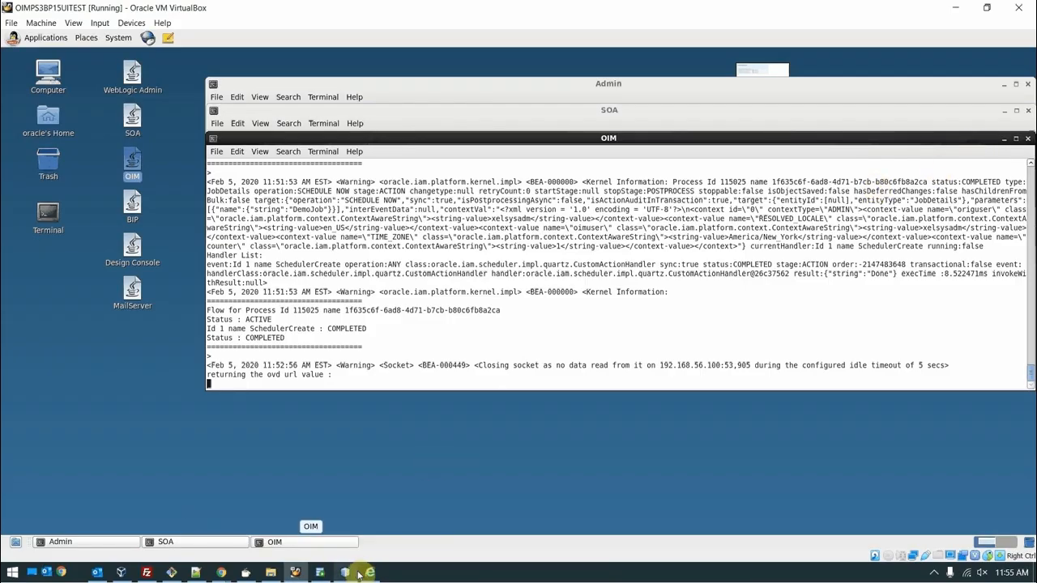
{"action": "left_click", "coordinate": [296, 551]}
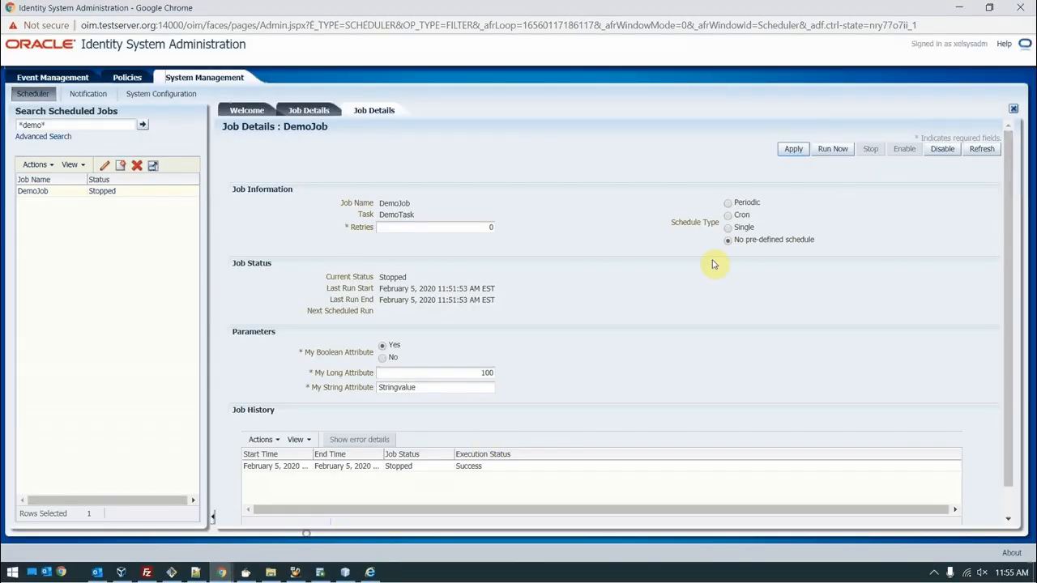
{"action": "left_click", "coordinate": [821, 154]}
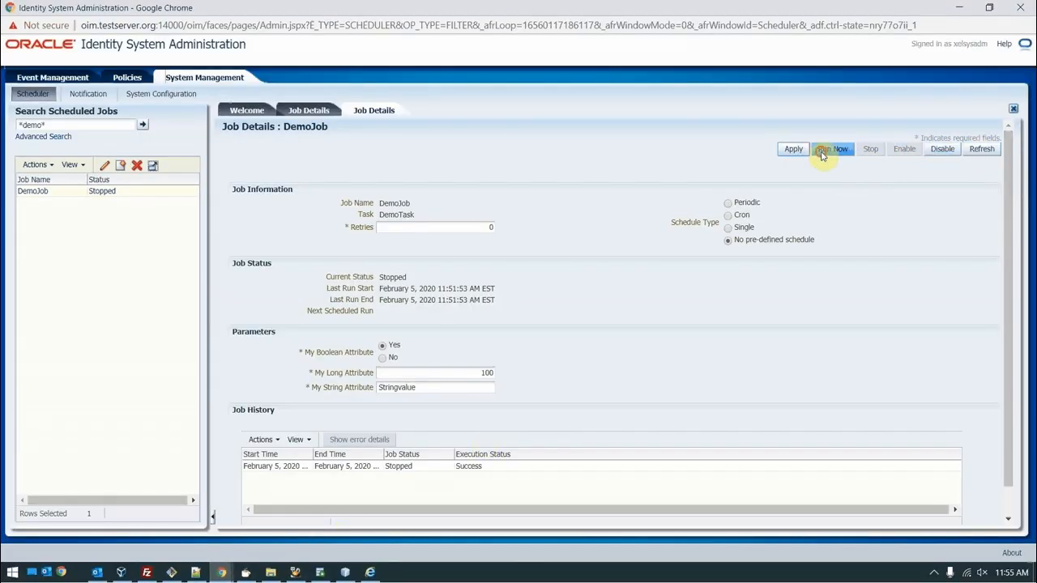
{"action": "key", "text": "alt+Tab"}
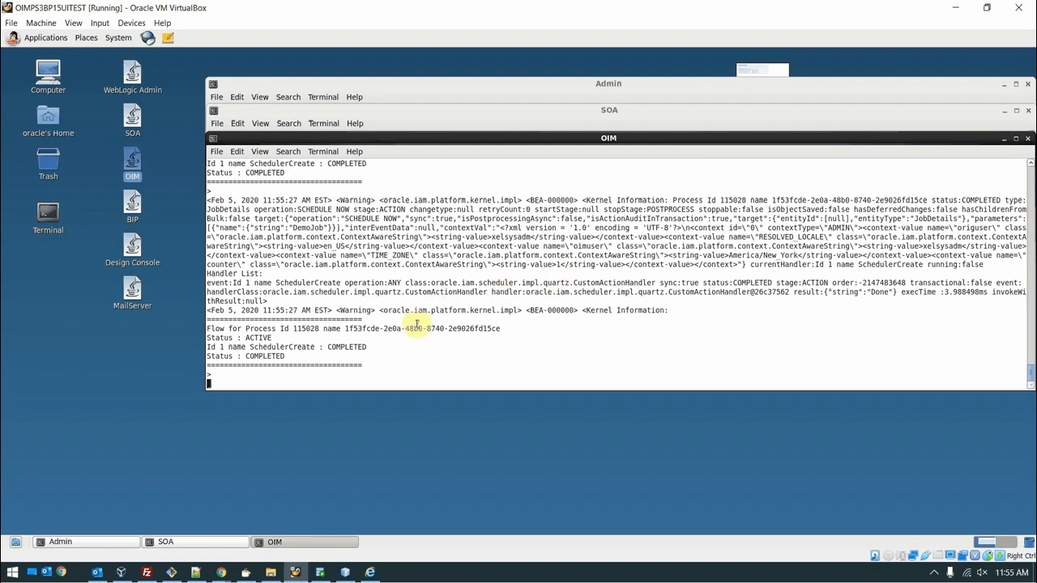
Step: Check the log configuration page, then return to the virtual machine desktop
{"action": "left_click", "coordinate": [369, 574]}
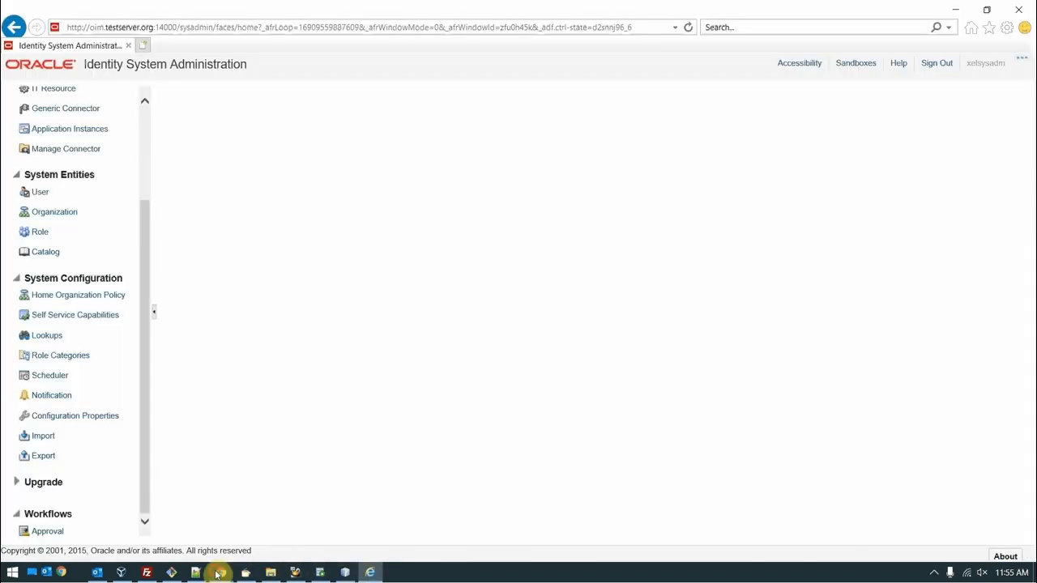
{"action": "mouse_move", "coordinate": [221, 573]}
{"action": "left_click", "coordinate": [215, 508]}
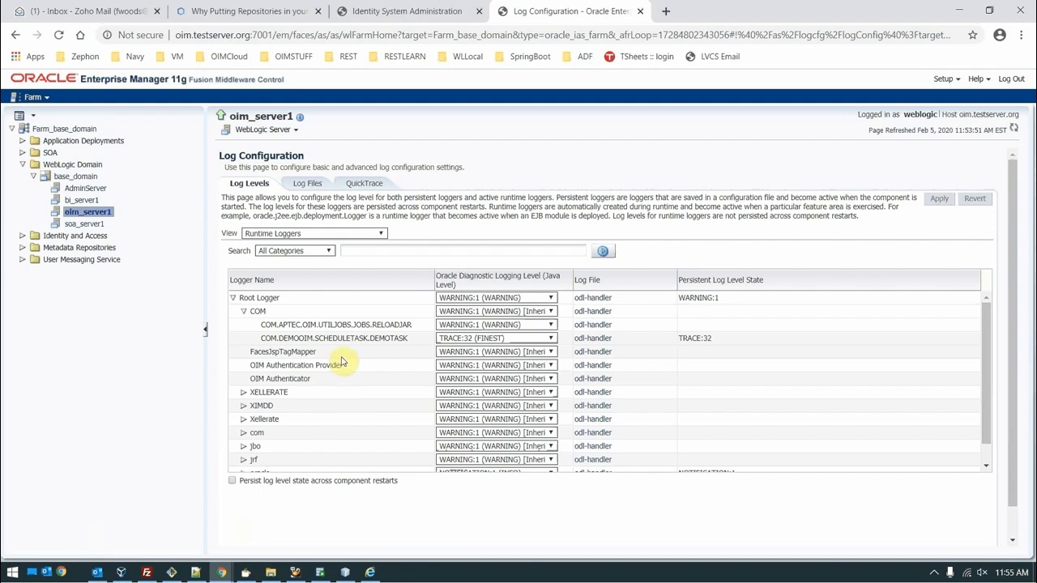
{"action": "left_click", "coordinate": [295, 573]}
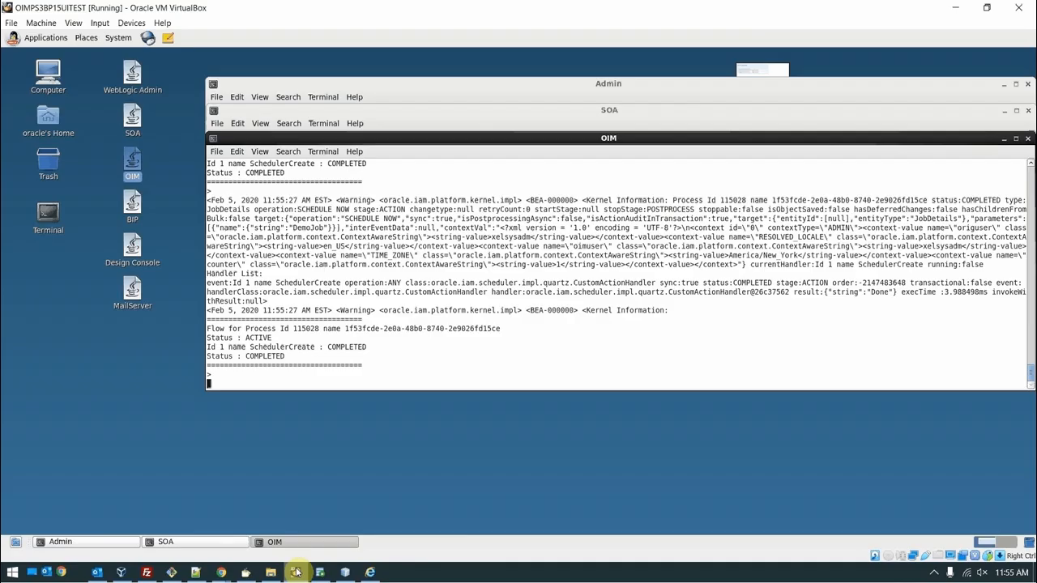
Step: In a new terminal, go to oim_server1/logs and tail -f oim_server1-diagnostic.log in a widened window
{"action": "double_click", "coordinate": [46, 215]}
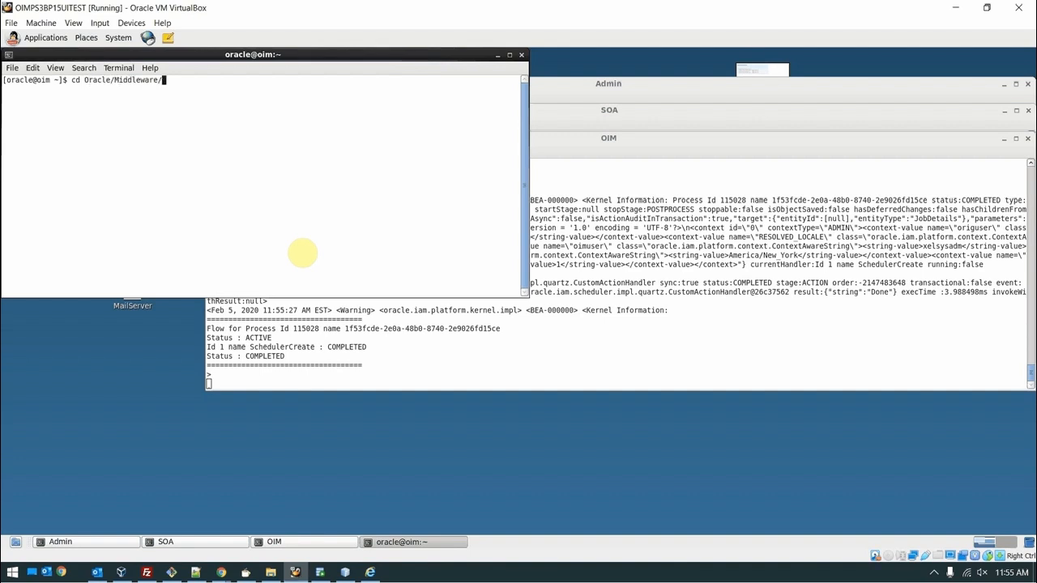
{"action": "key", "text": "Return"}
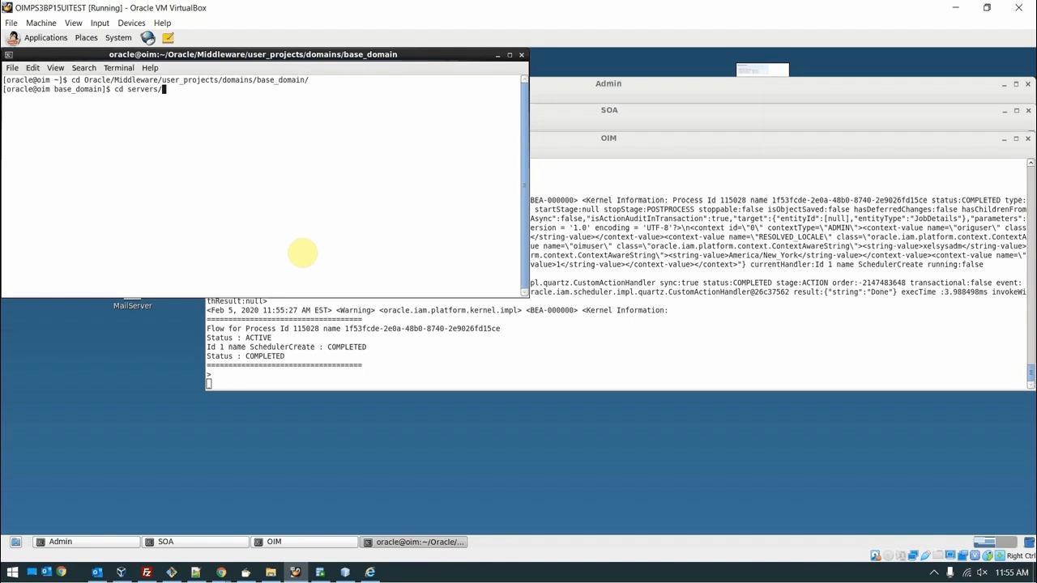
{"action": "key", "text": "Return"}
{"action": "type", "text": "tail -f oim_server1-diagnostic"}
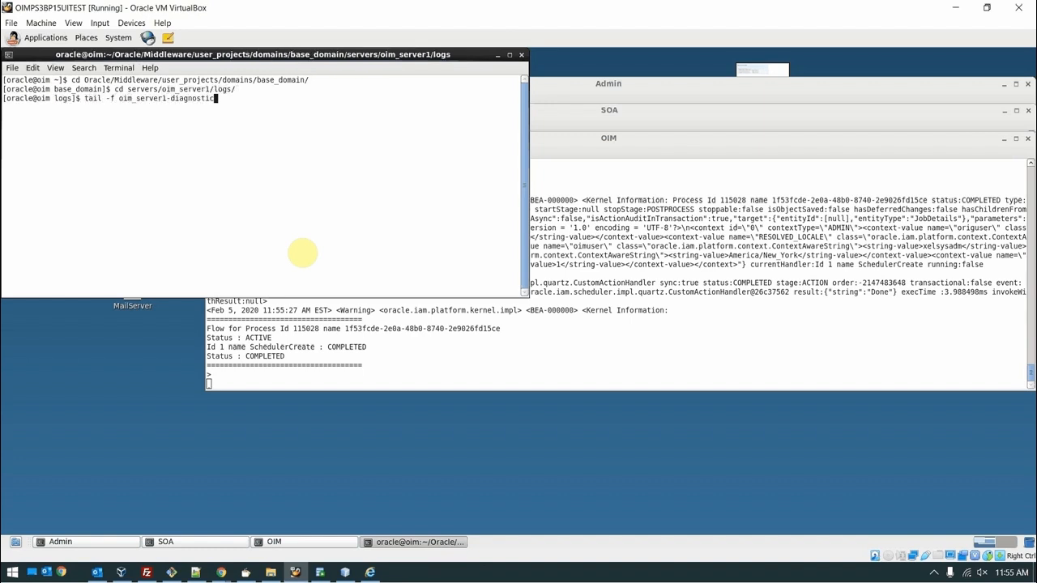
{"action": "type", "text": ".log"}
{"action": "key", "text": "Return"}
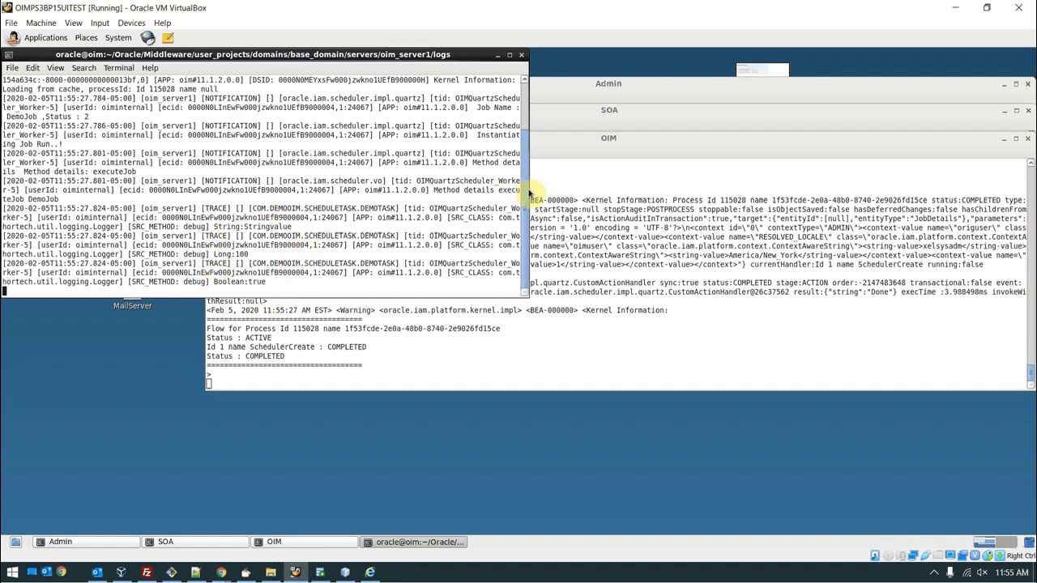
{"action": "left_click_drag", "start_coordinate": [529, 193], "coordinate": [875, 187]}
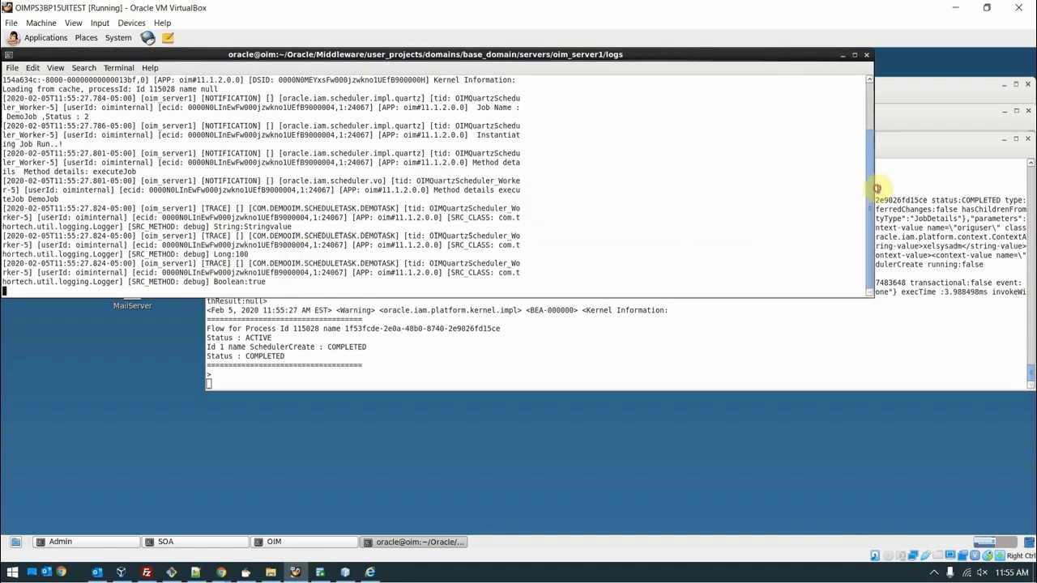
{"action": "left_click", "coordinate": [936, 573]}
{"action": "right_click", "coordinate": [941, 526]}
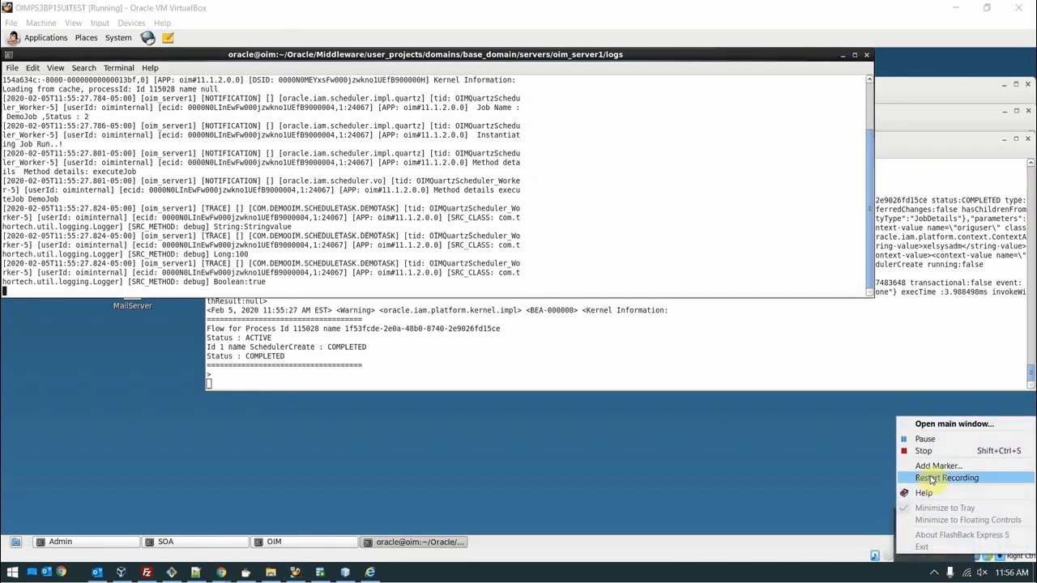